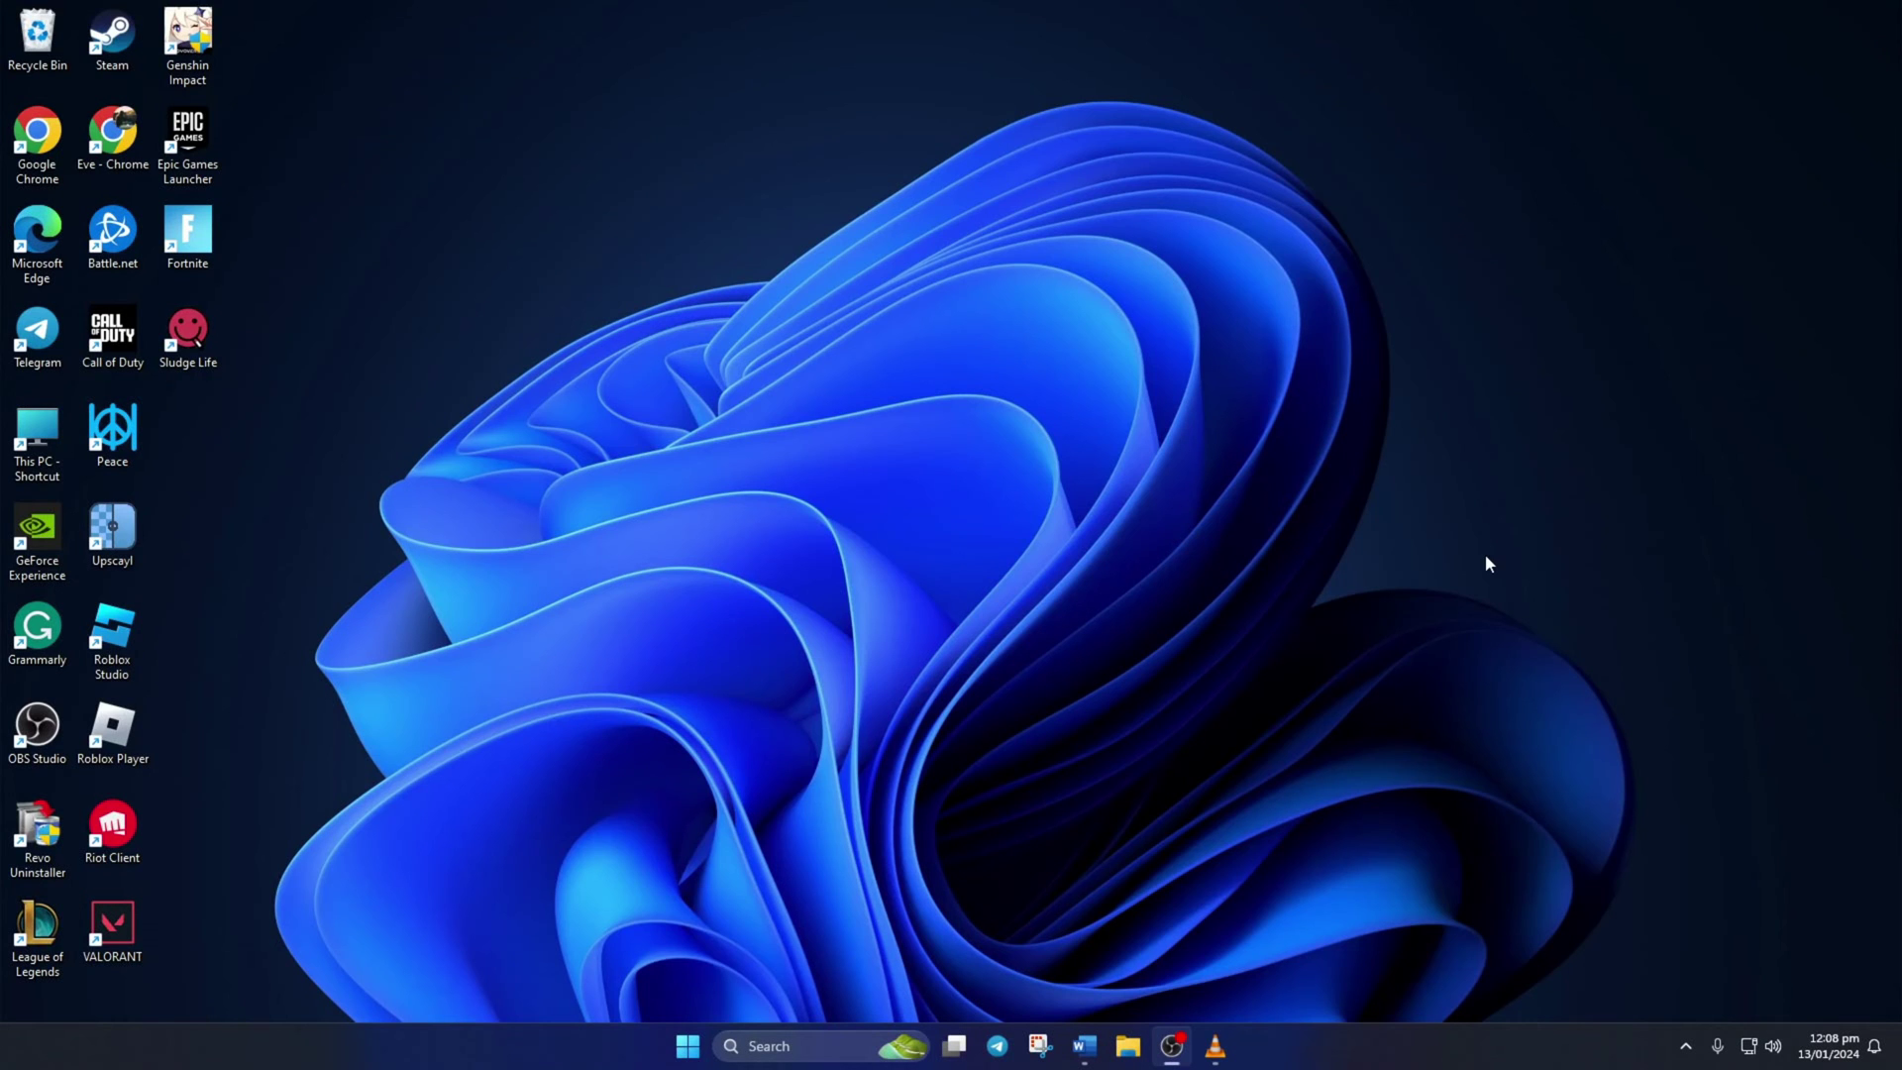
Open the Run dialog from Windows search to enter %temp%
click(758, 1045)
text(run)
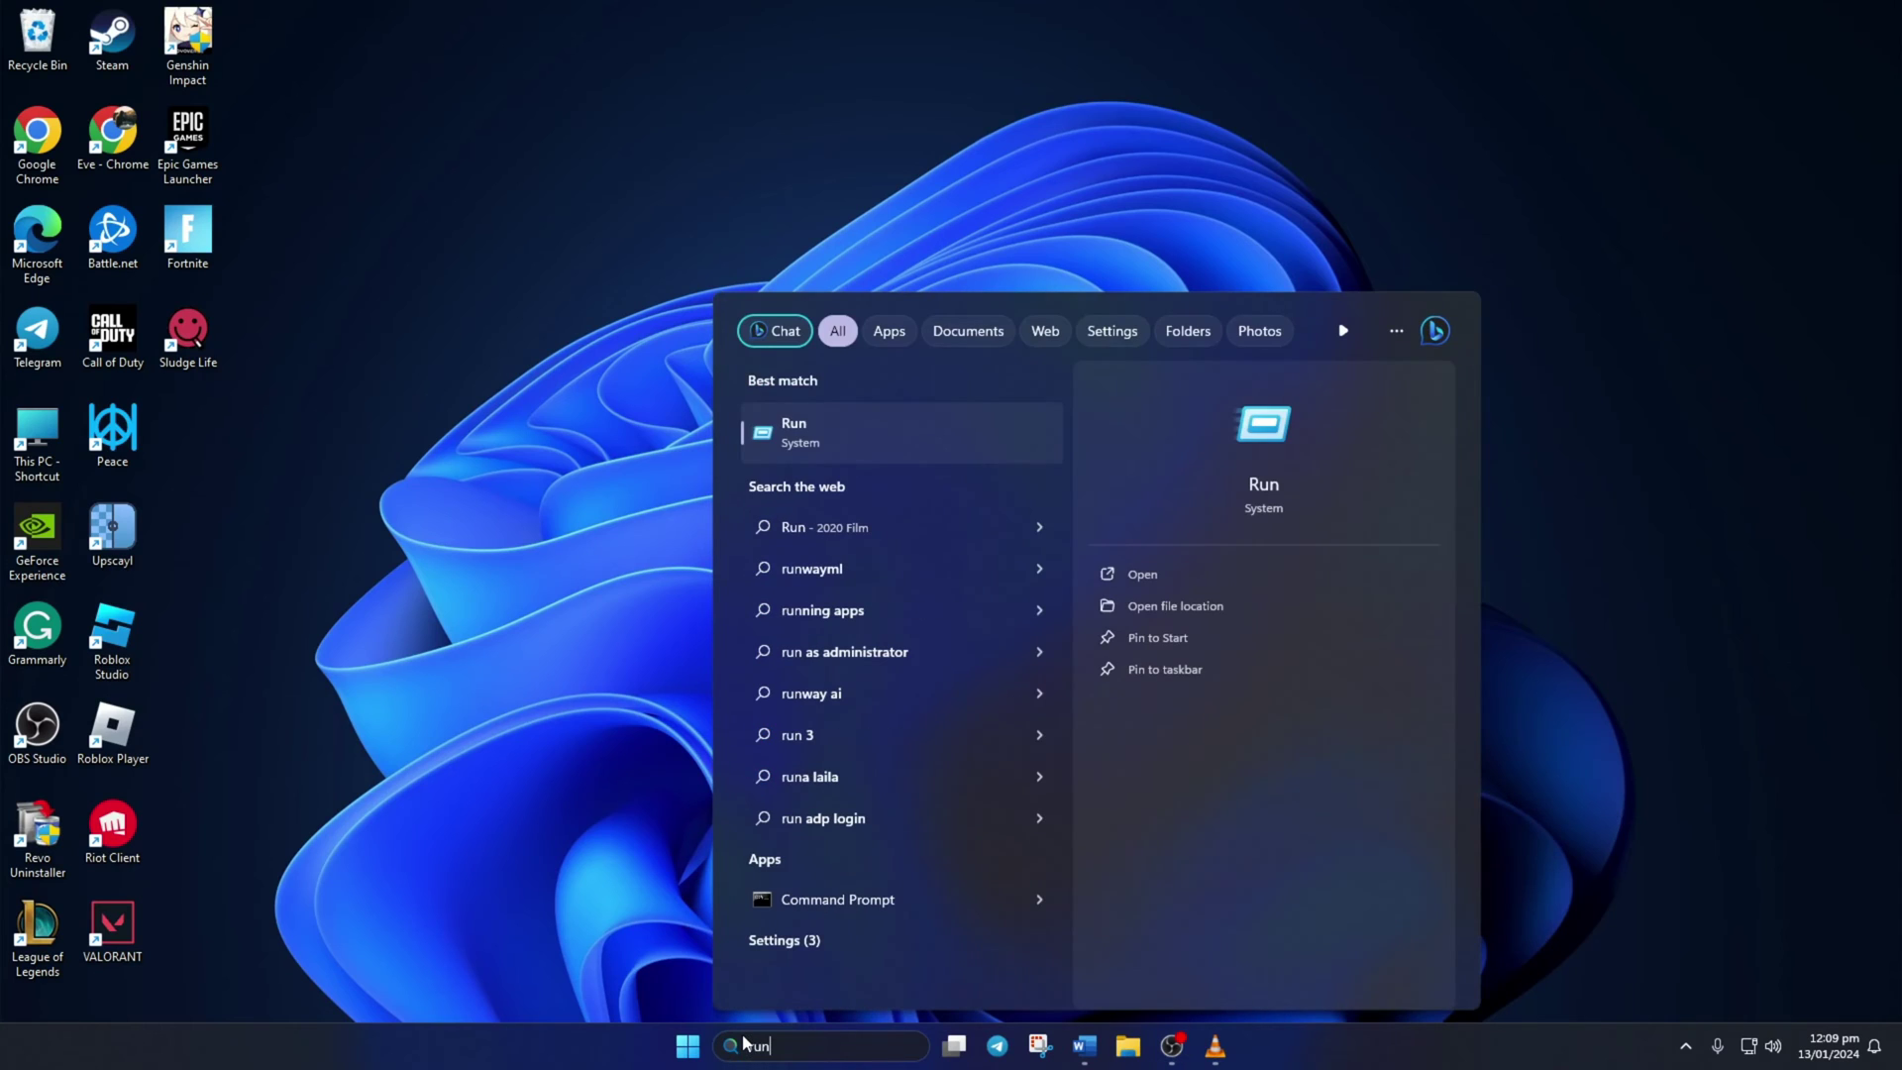
click(798, 447)
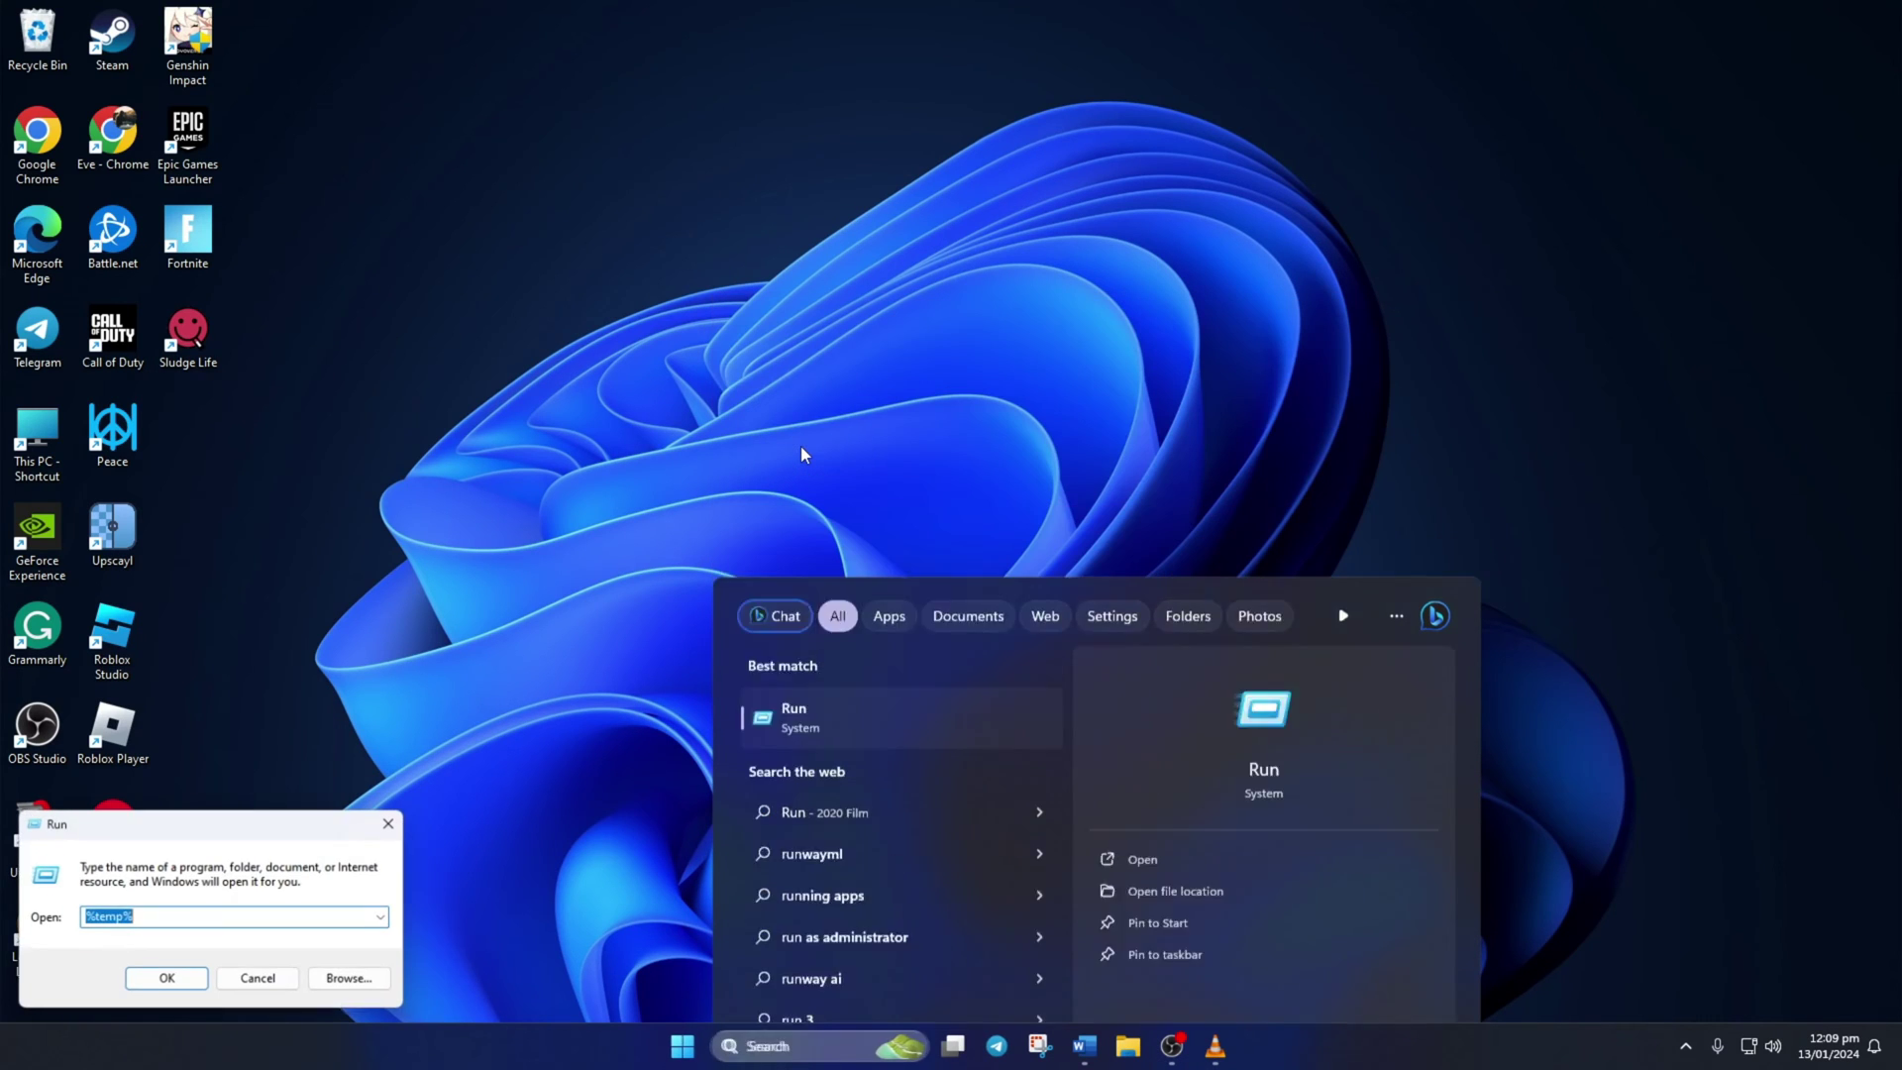
text(%te)
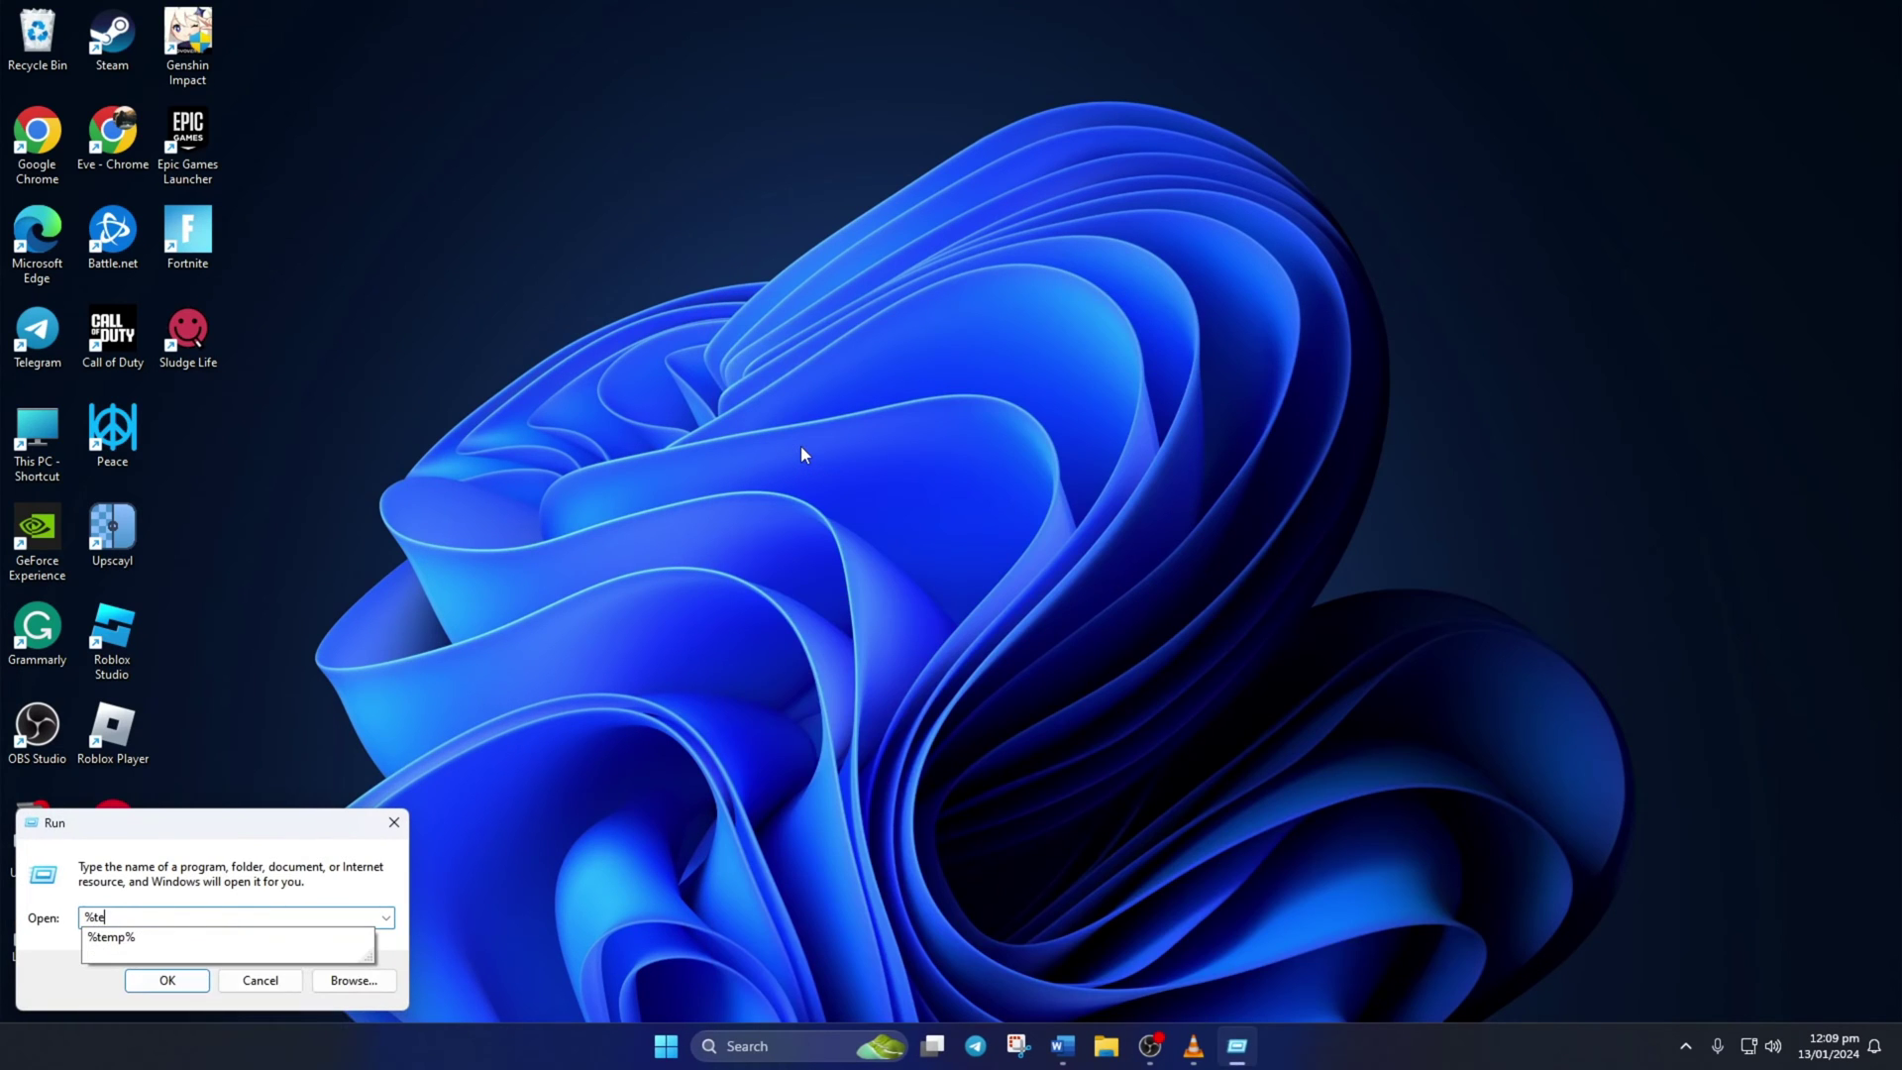
text(mp%)
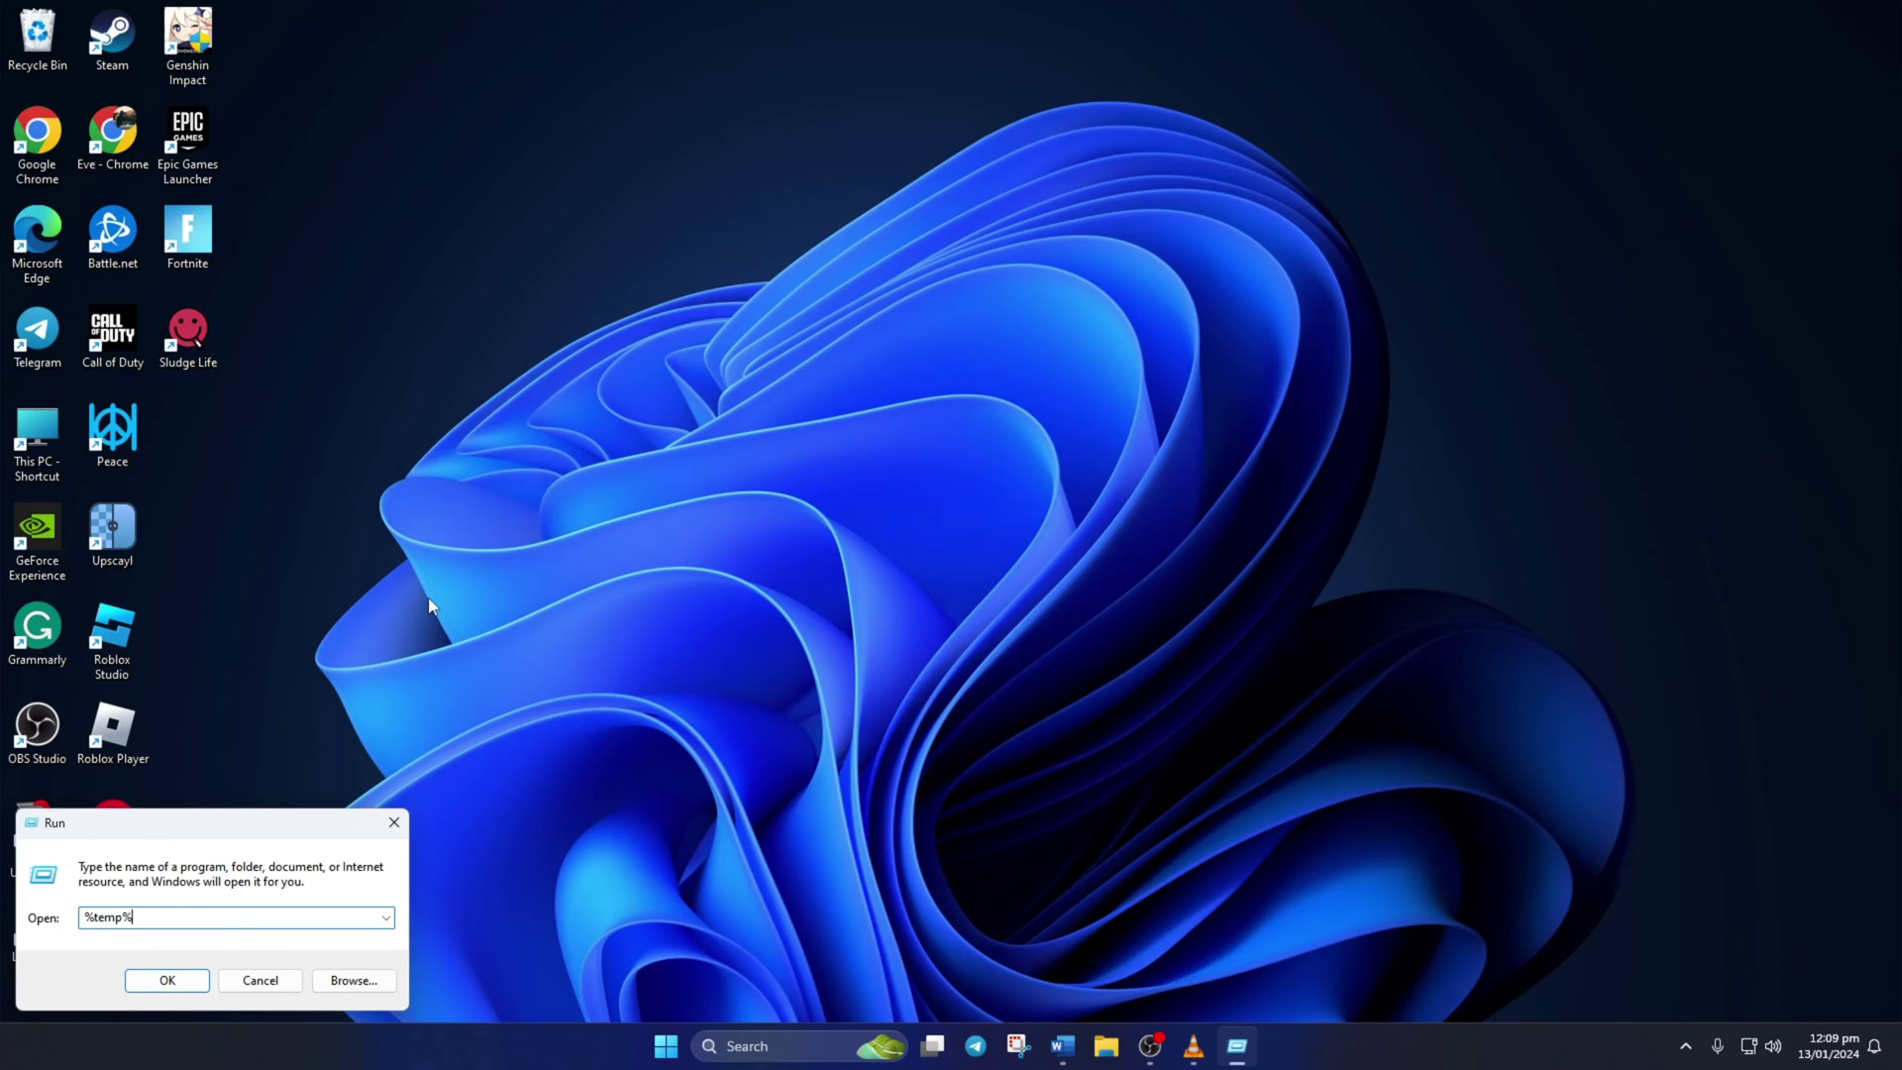
Delete everything in the %temp% folder, skipping all items still in use
key(Return)
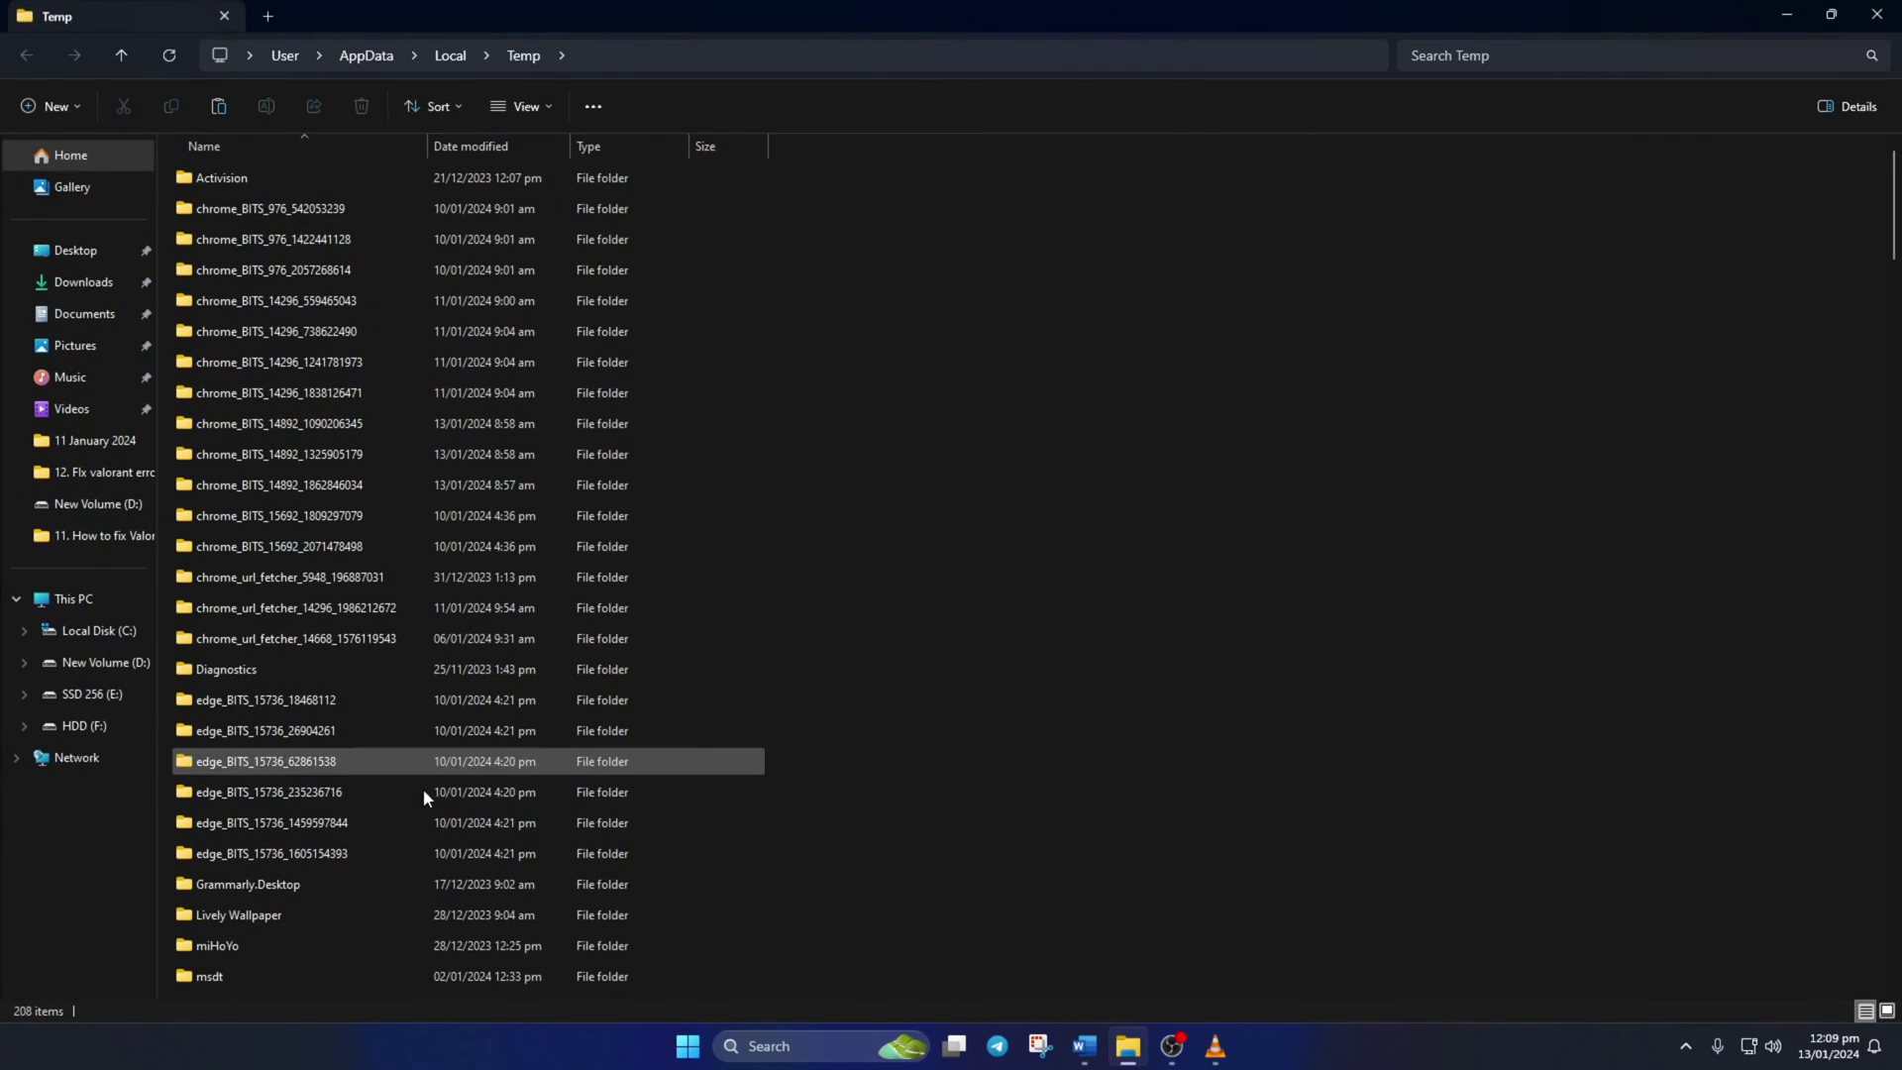
key(ctrl+a)
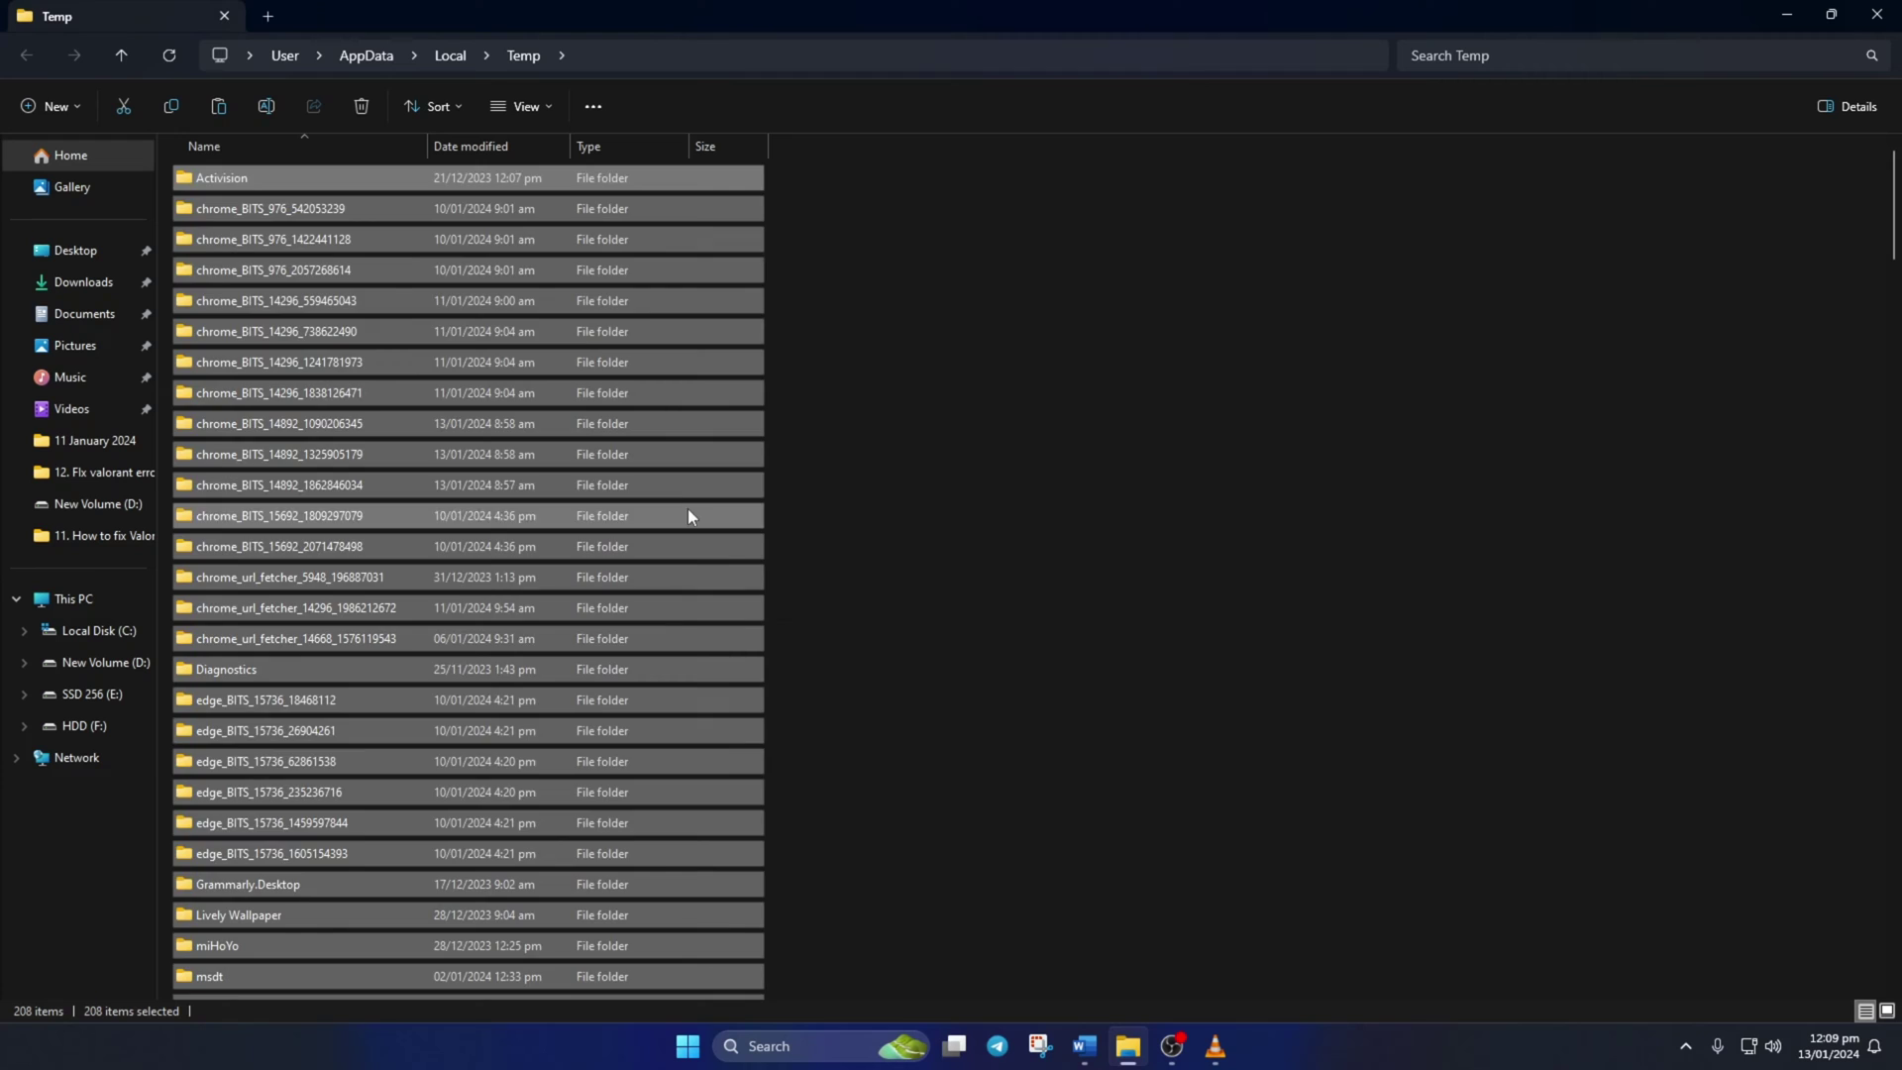
right_click(675, 492)
click(862, 517)
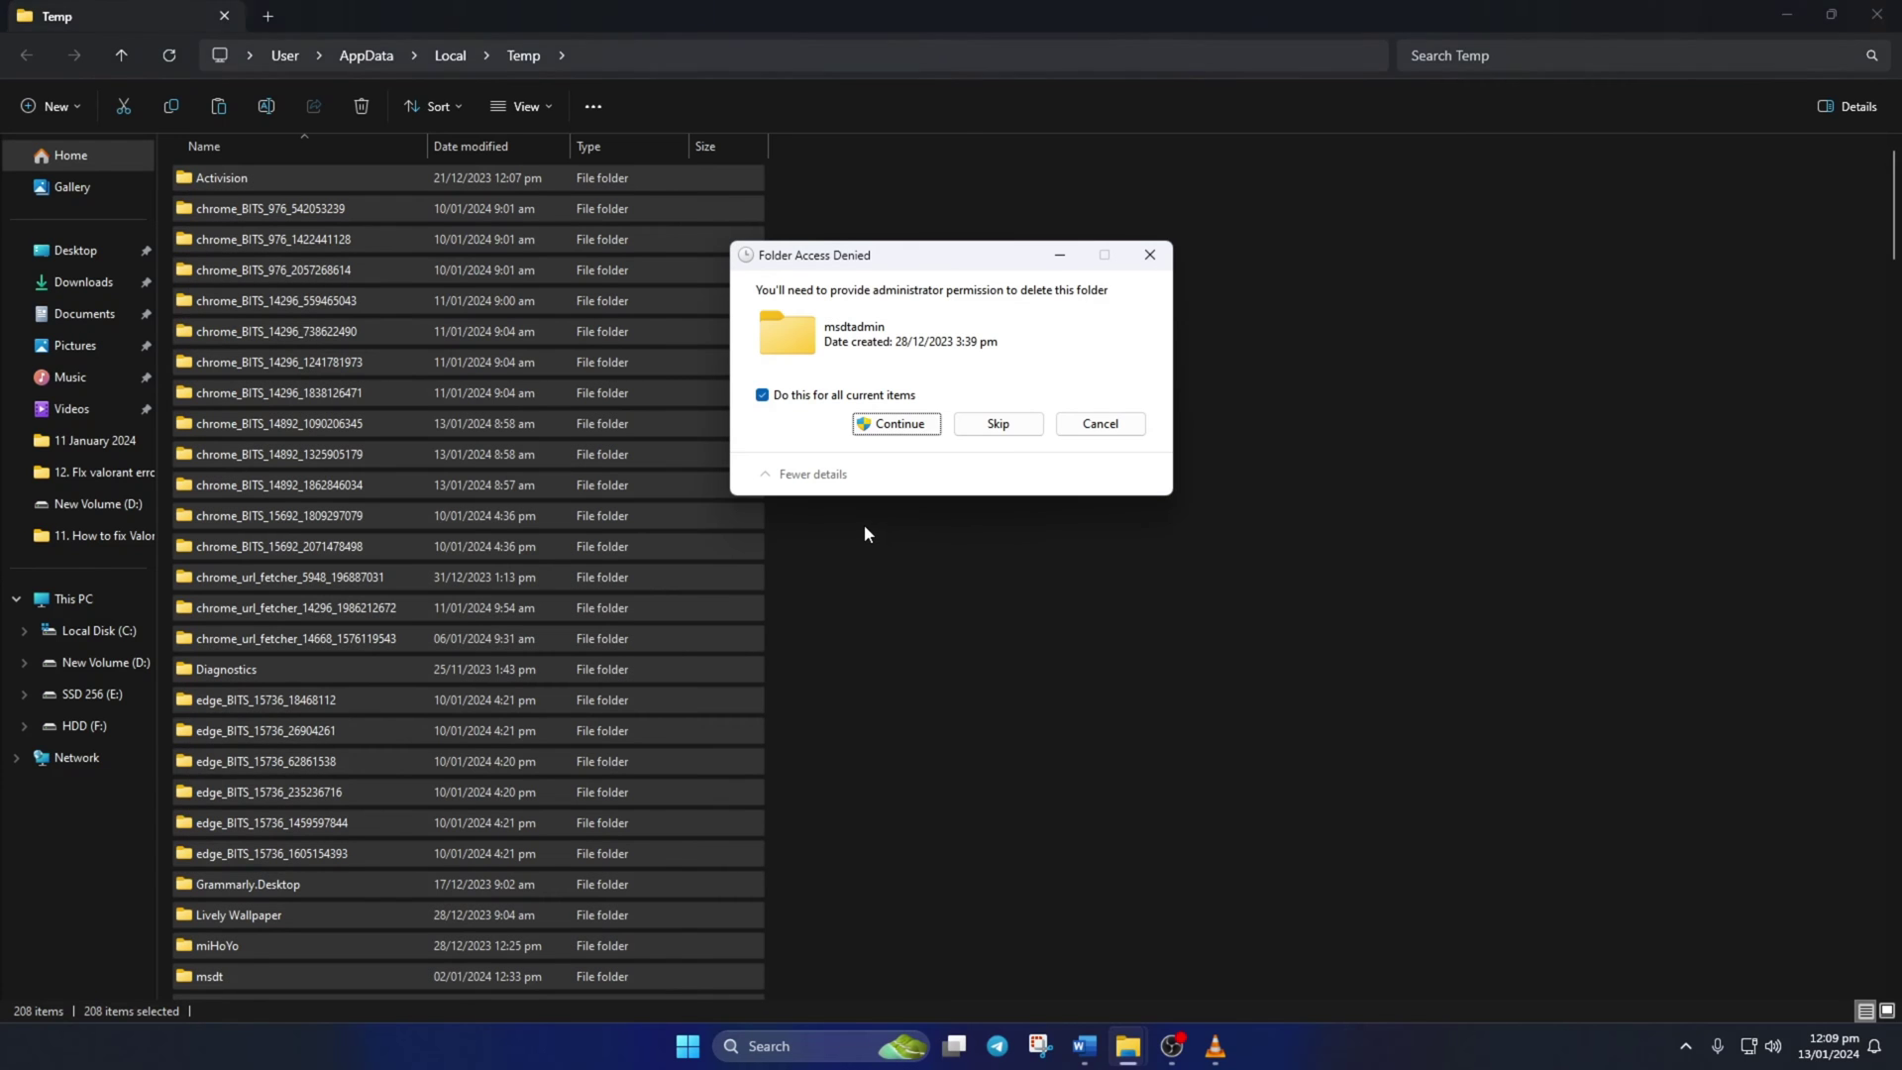
click(899, 424)
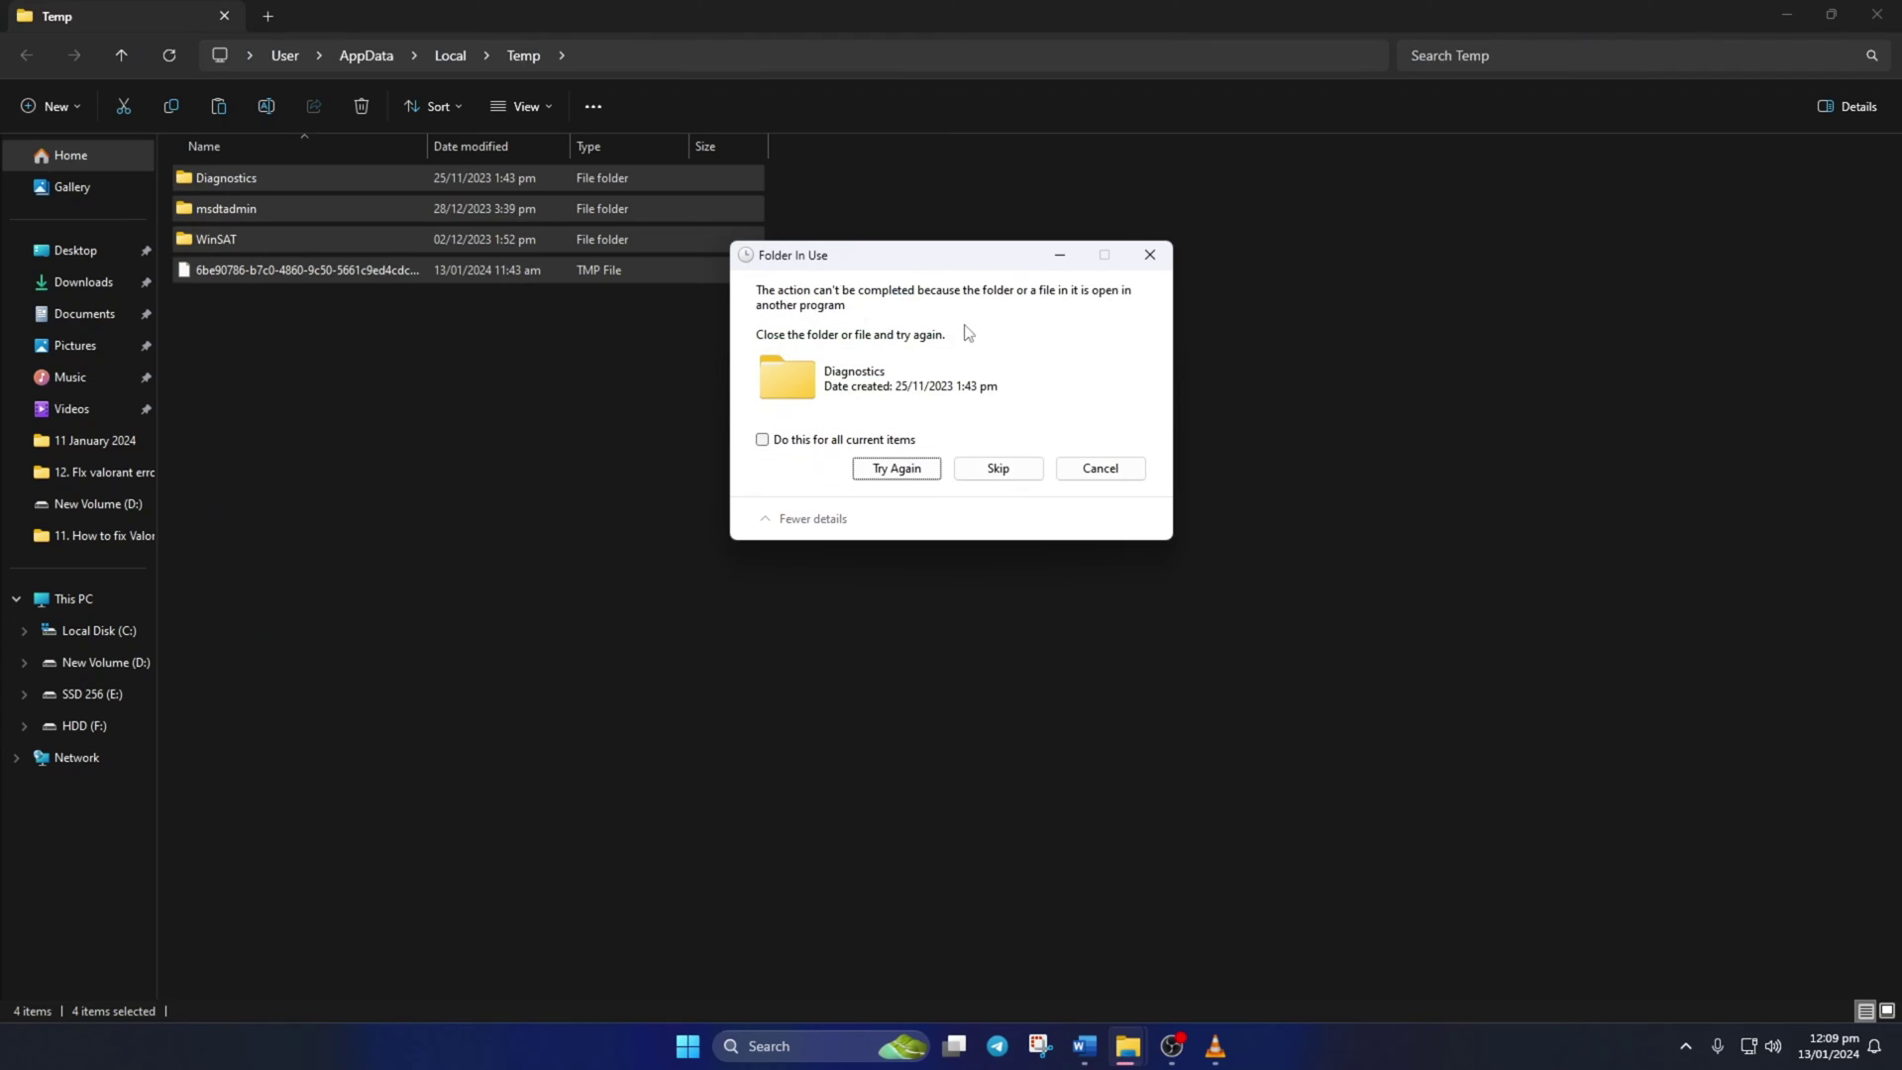
click(763, 441)
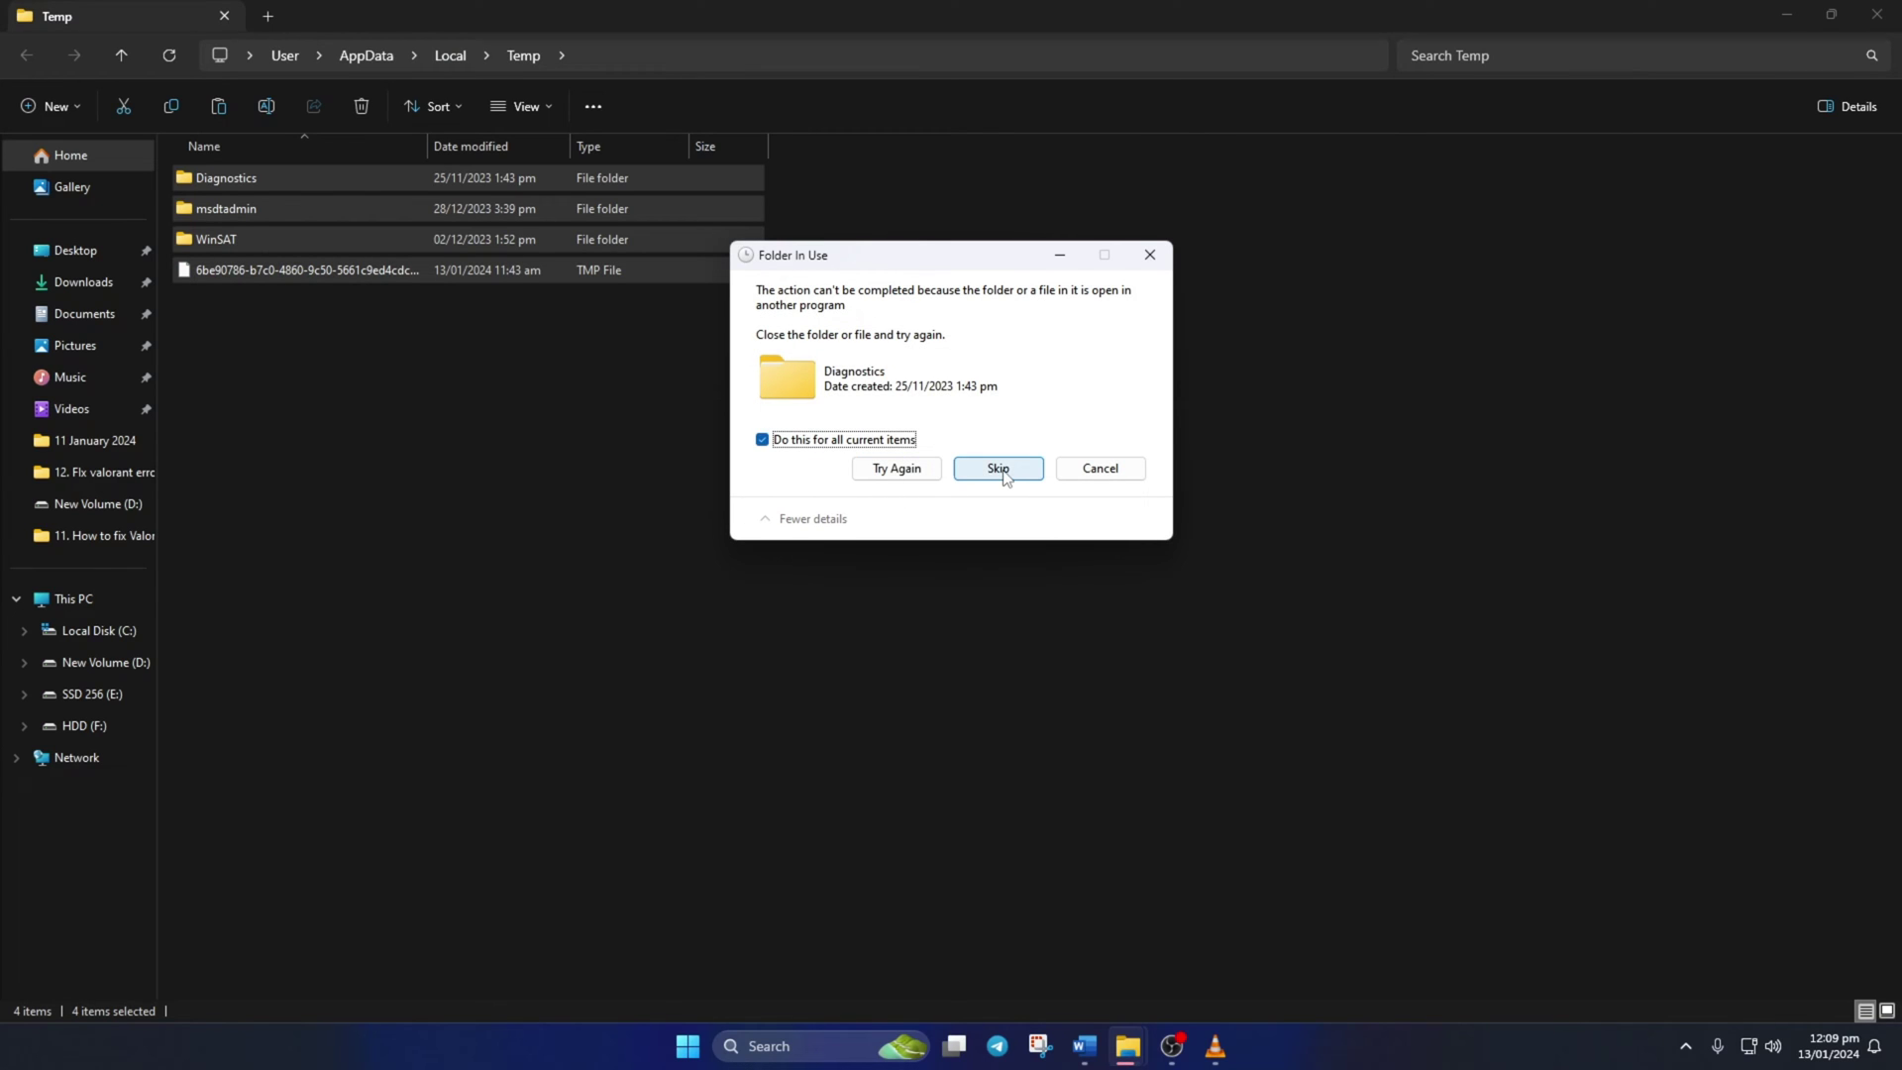
click(998, 468)
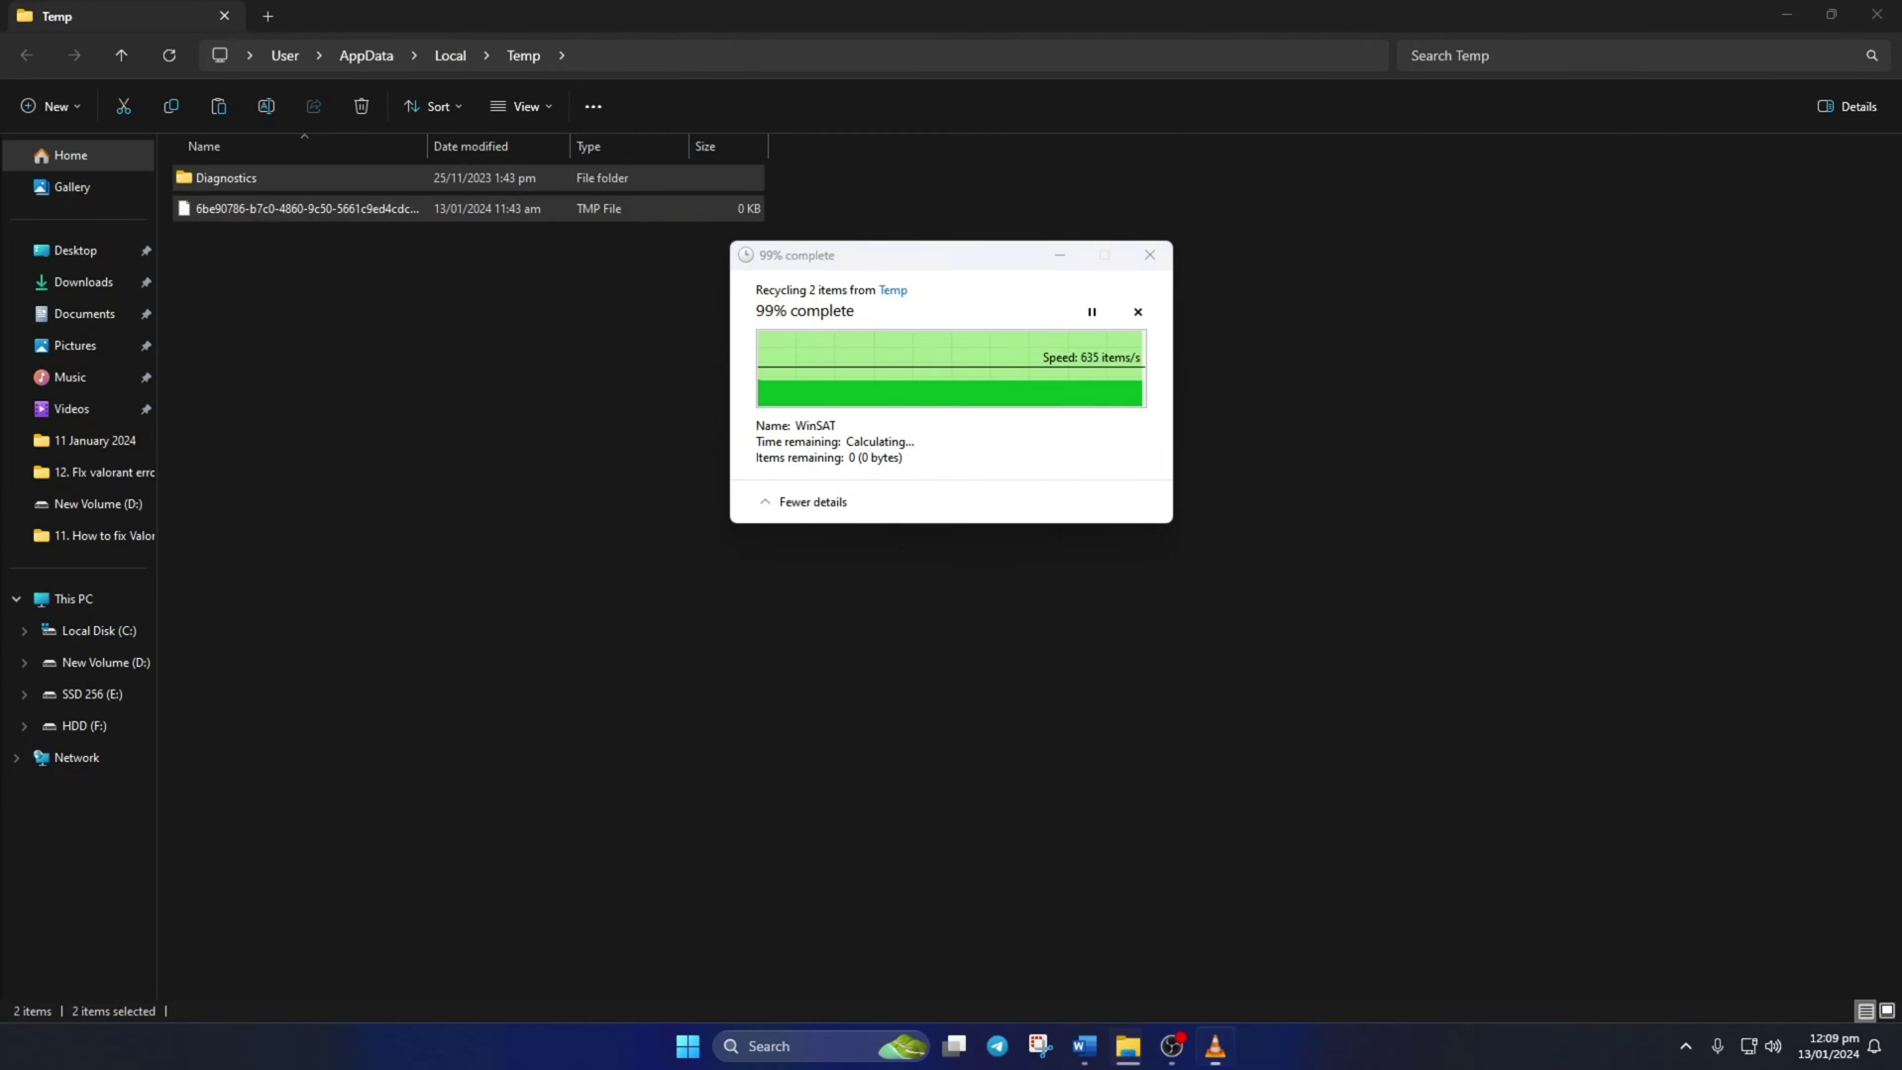
Delete the VALORANT folder under AppData Local\Riot Games
click(449, 55)
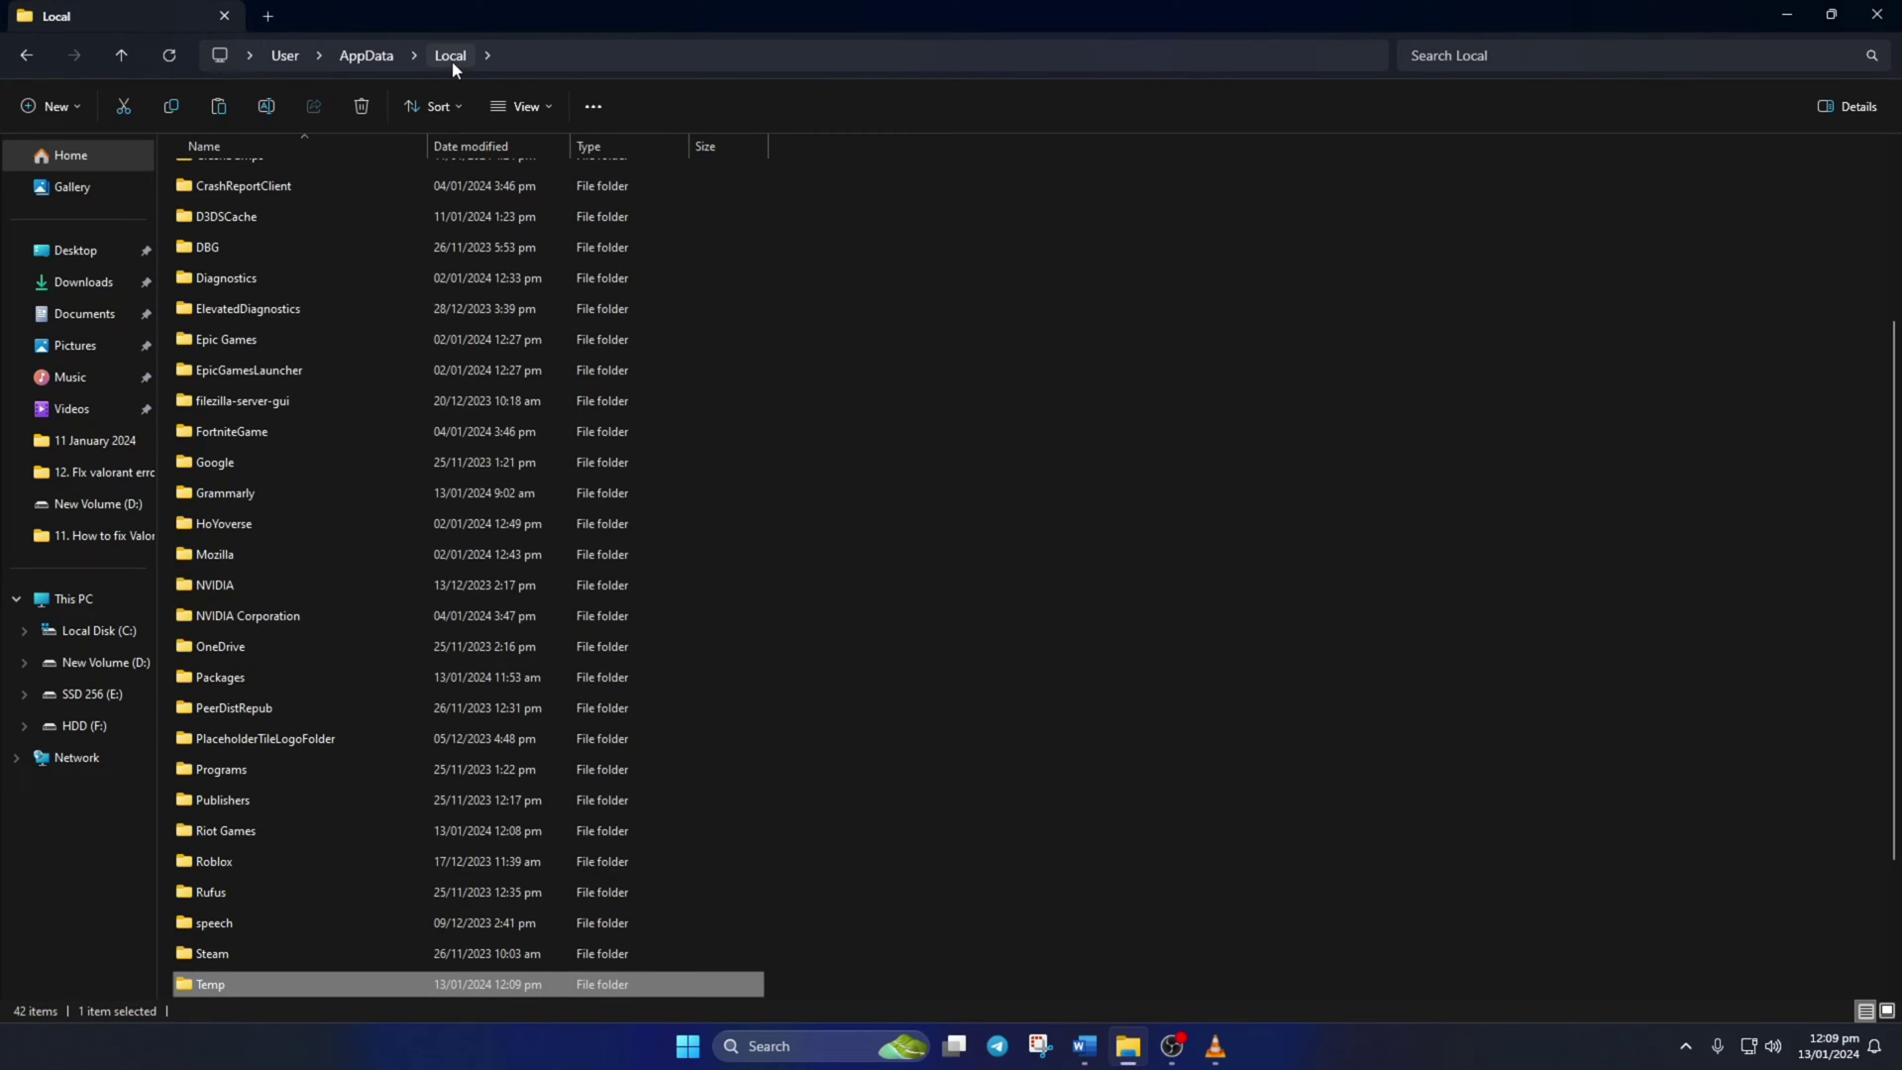
double_click(249, 830)
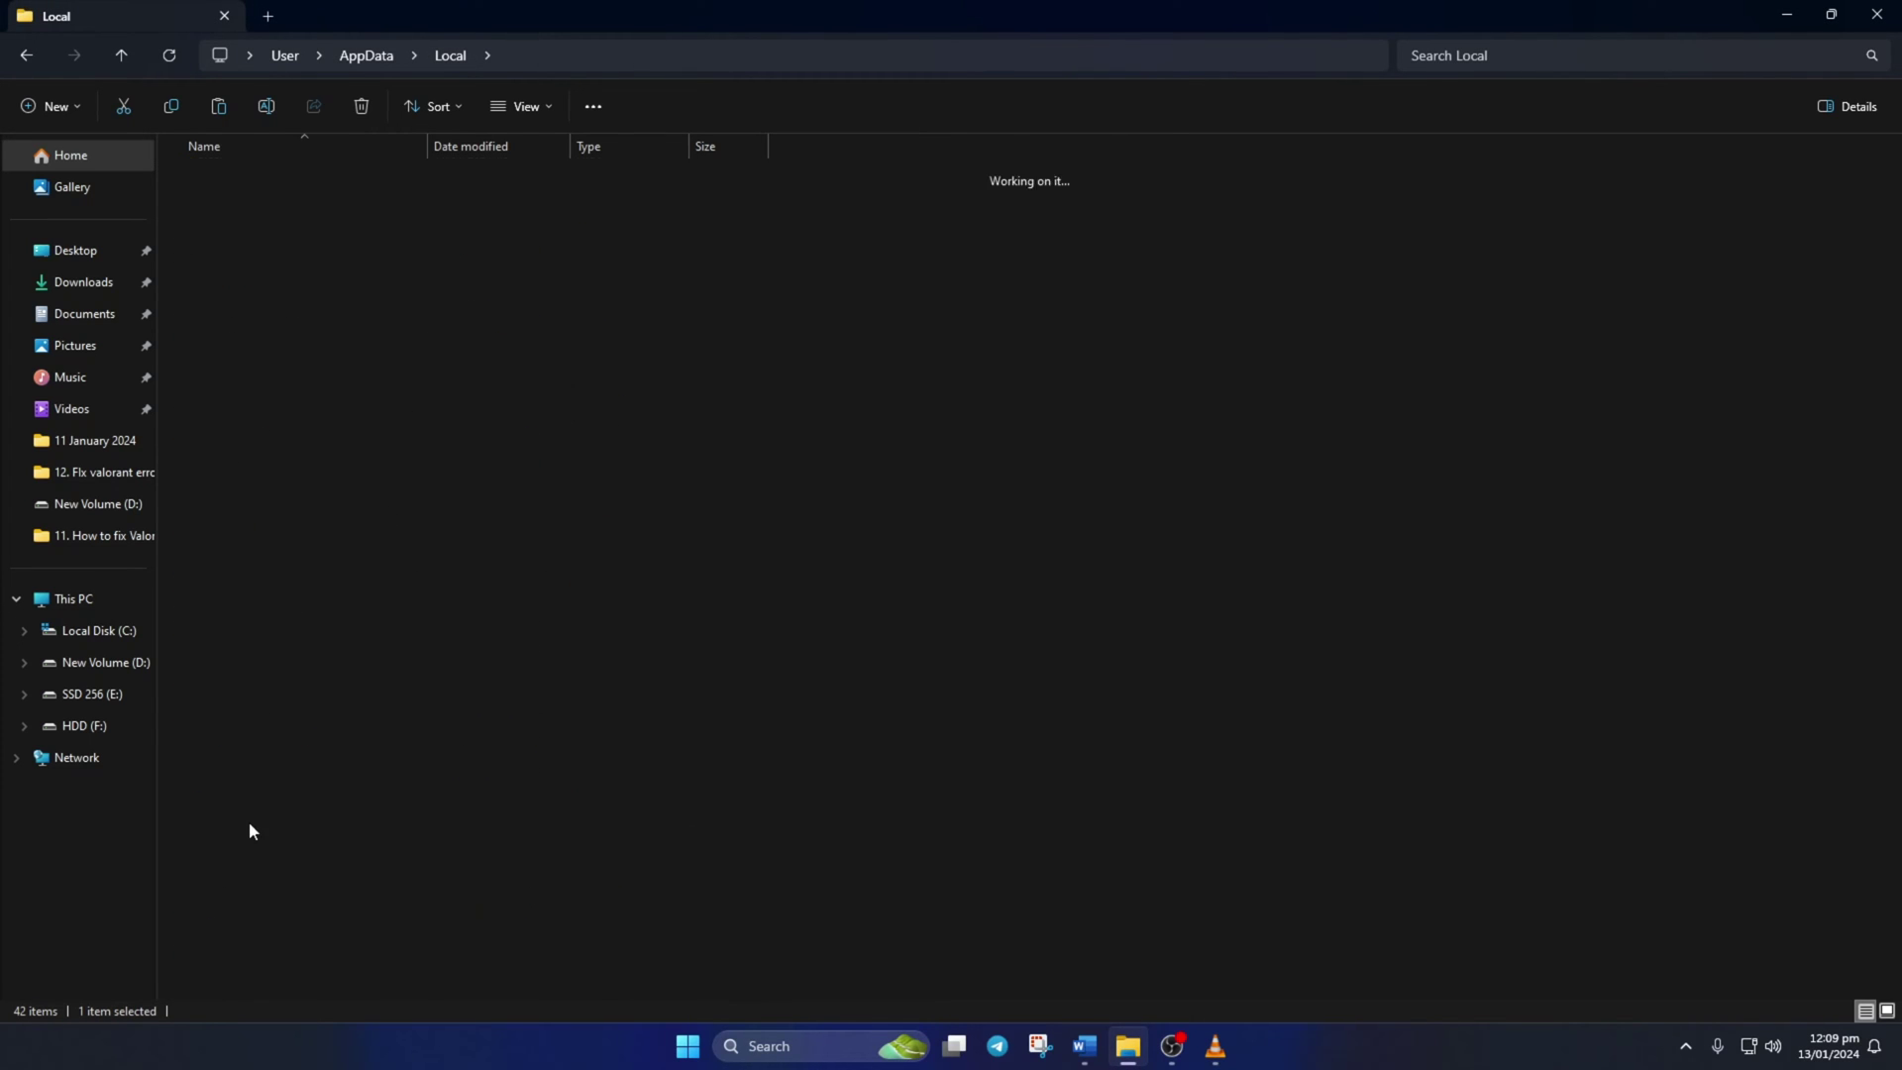
right_click(285, 274)
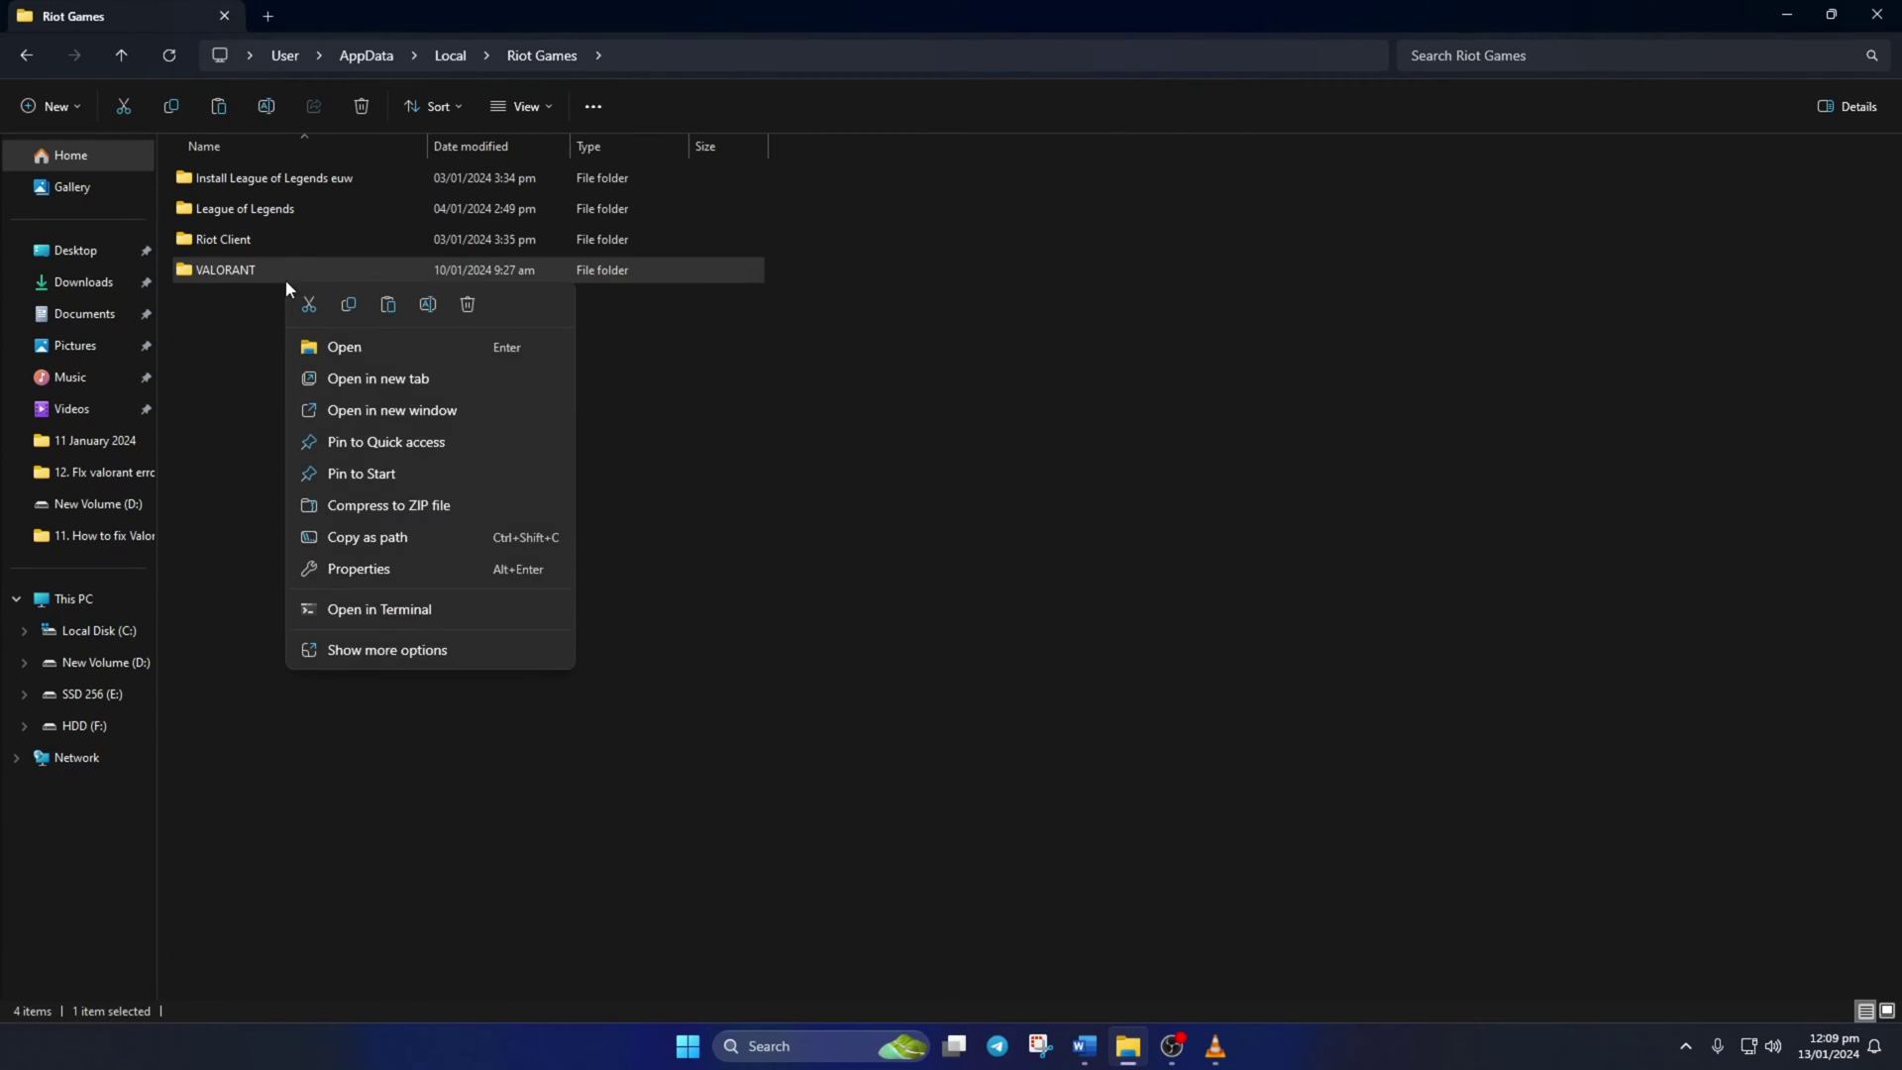
click(467, 304)
click(689, 1045)
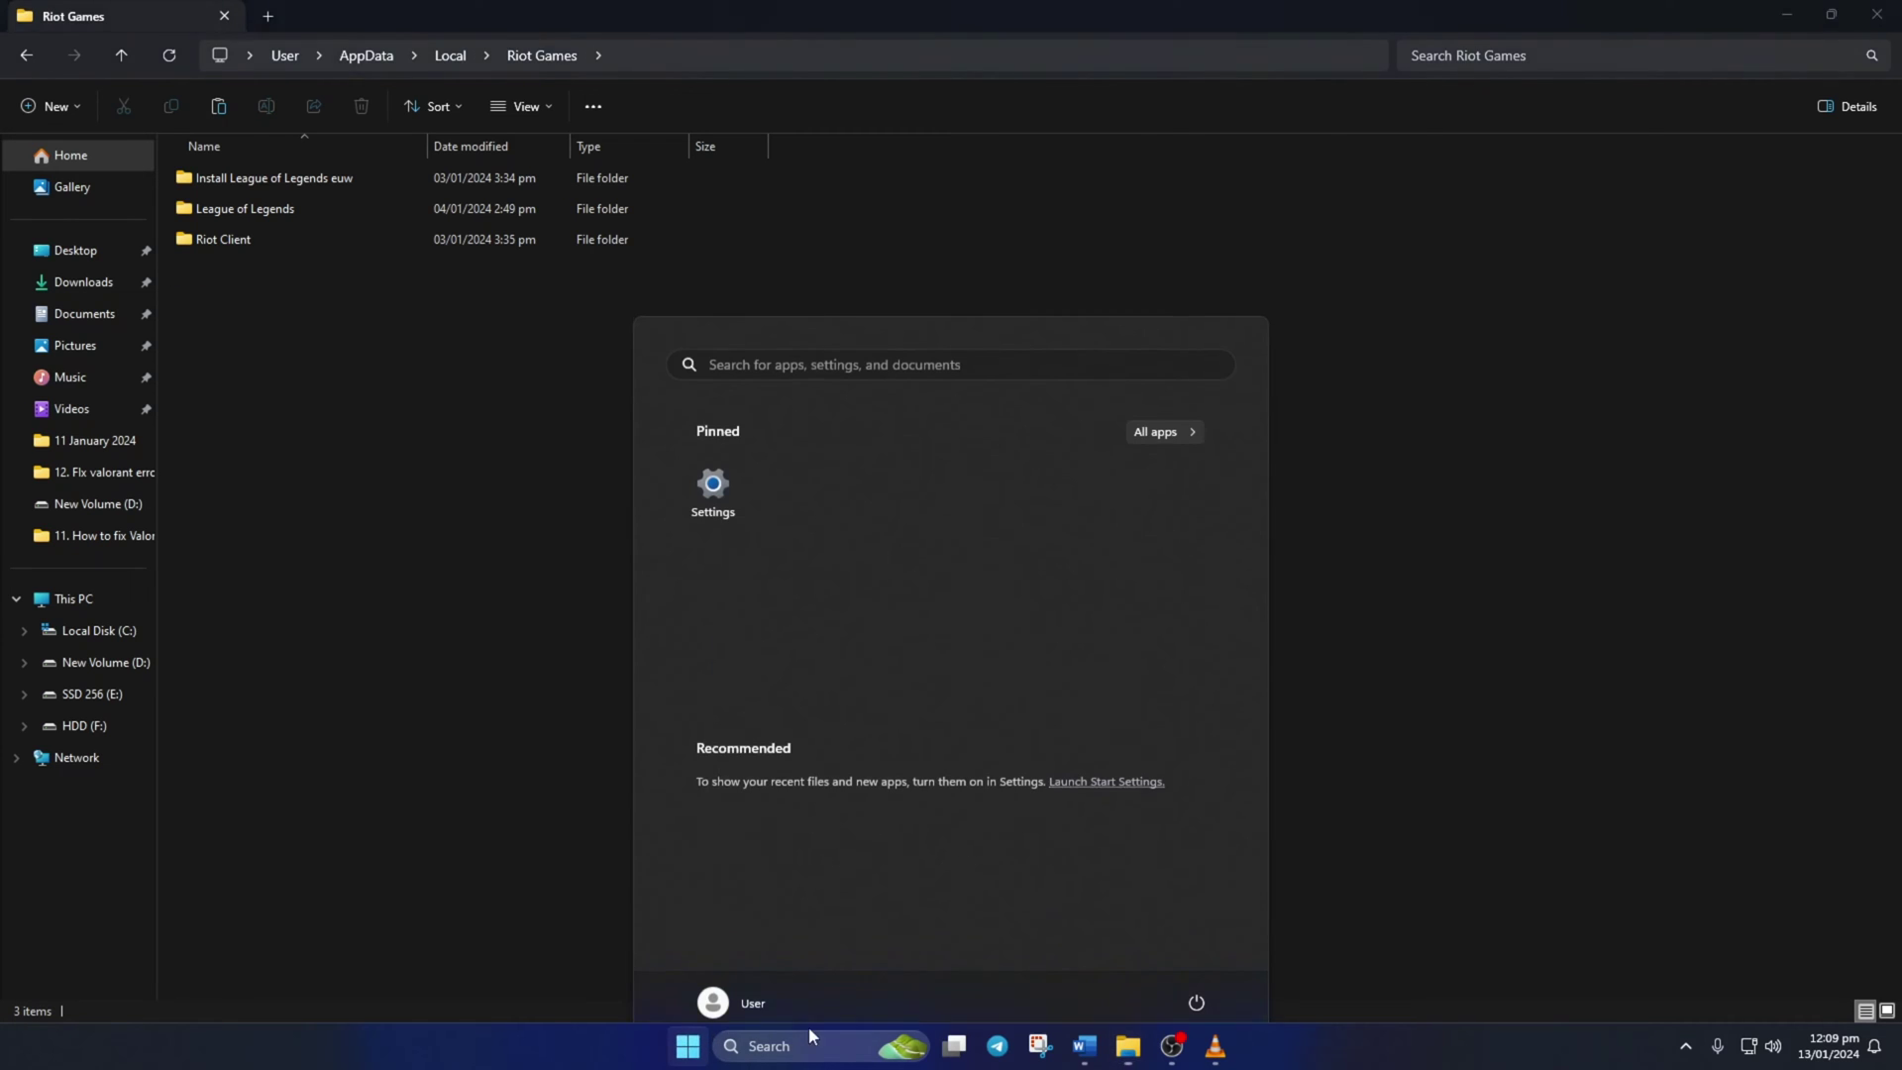
click(1196, 977)
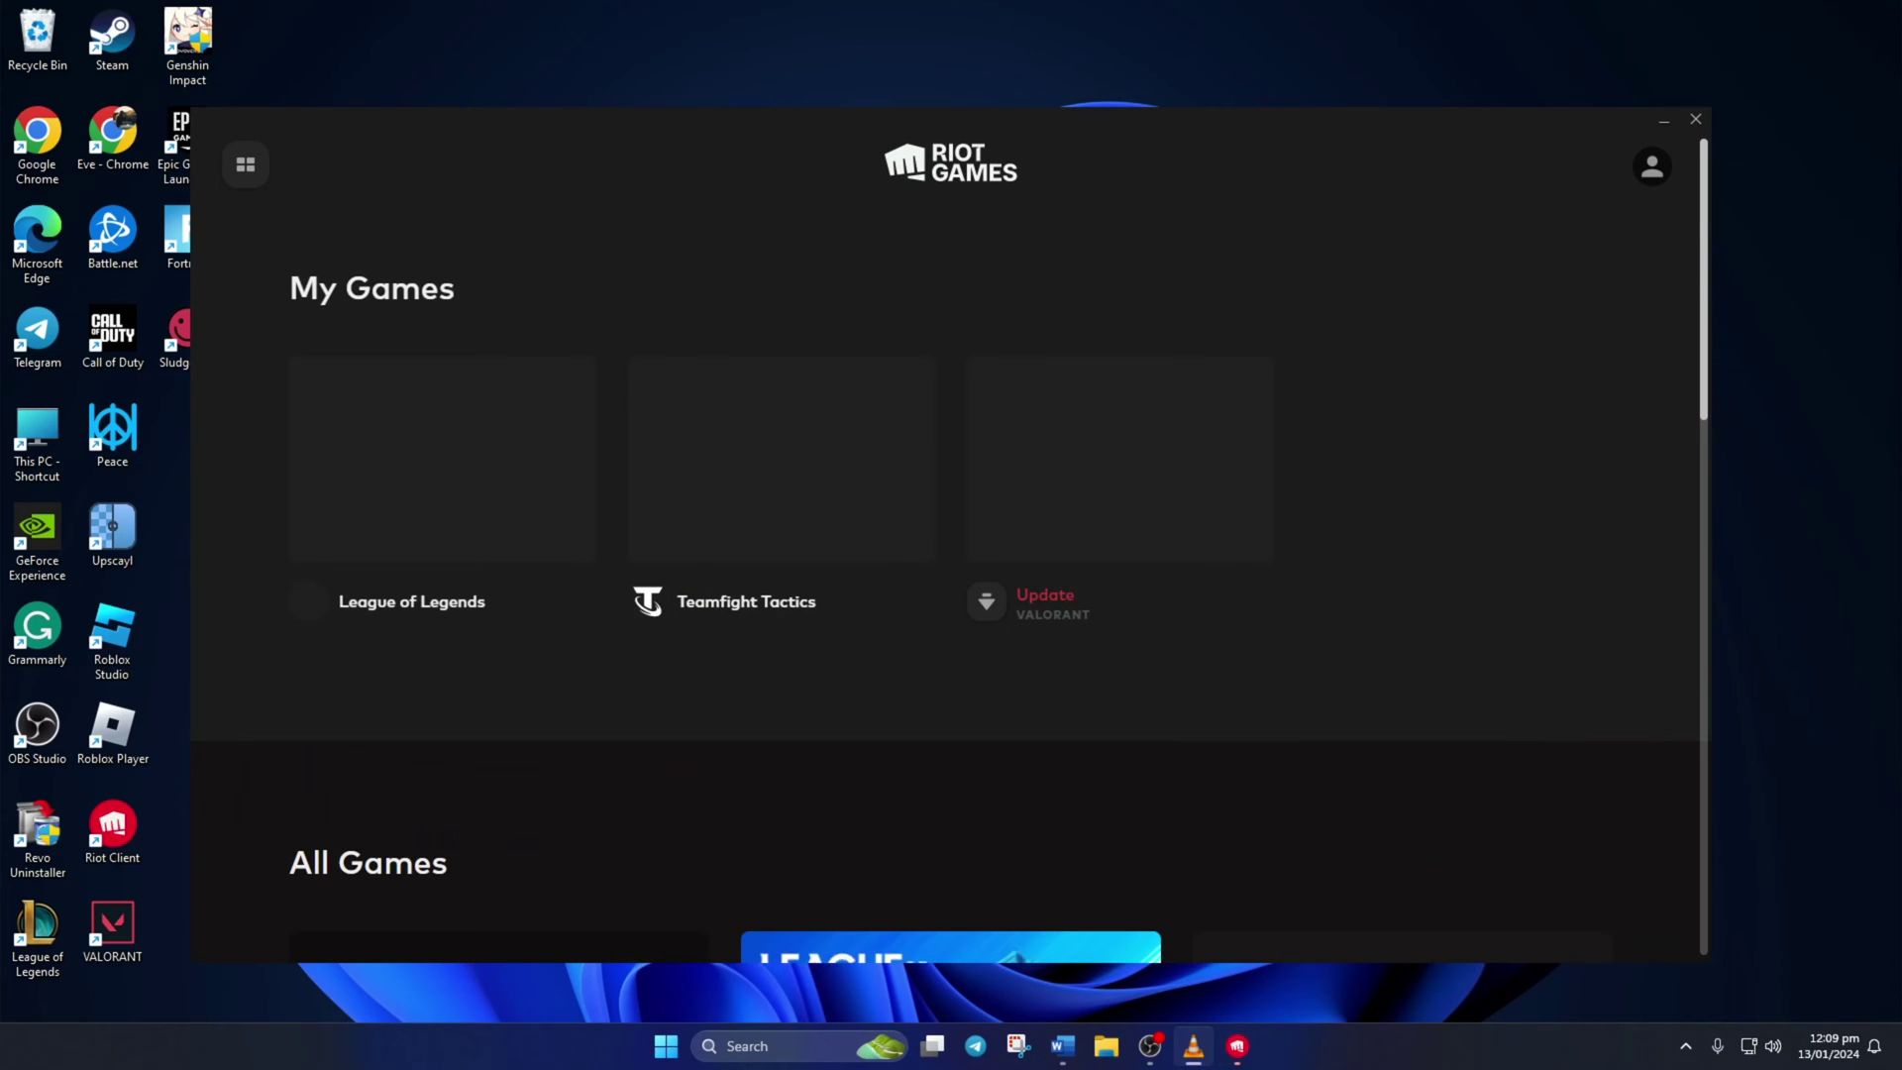
Run Riot Client's VALORANT game-file repair through to the success message
click(1651, 166)
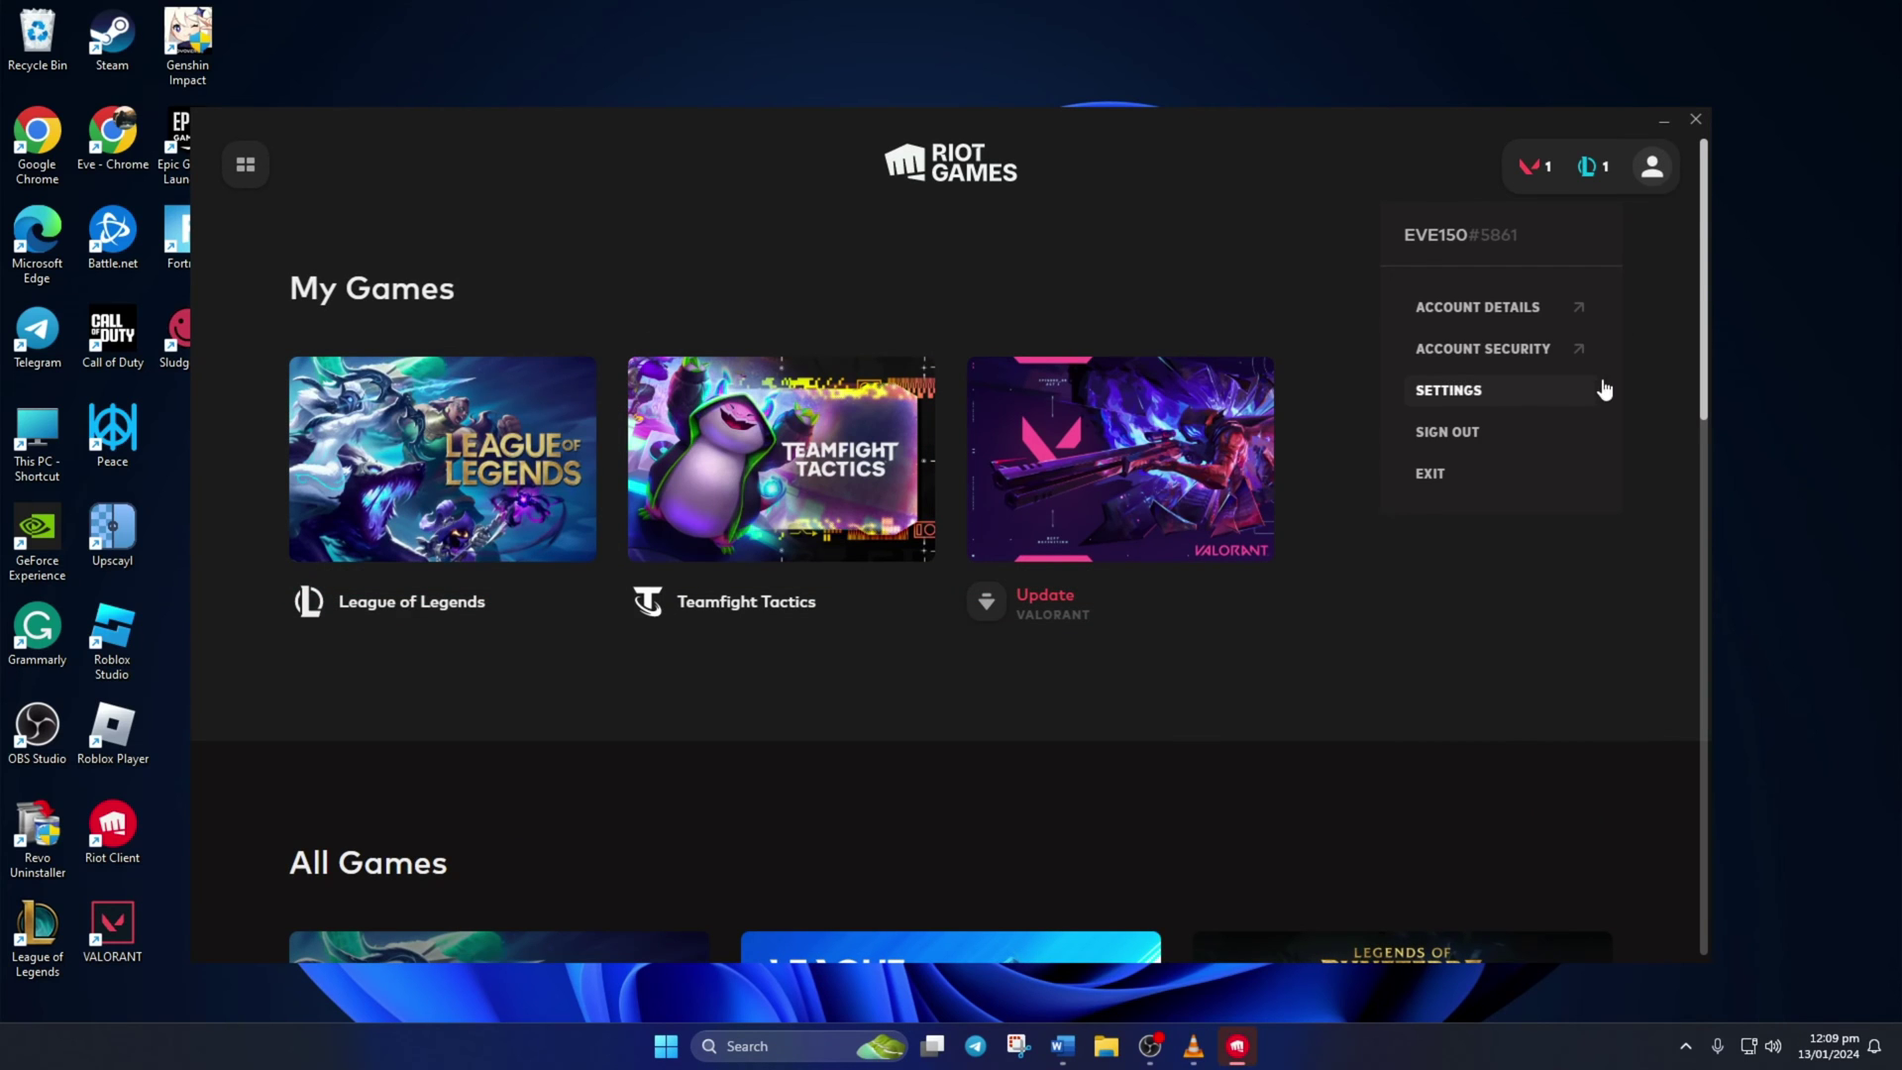
click(1448, 389)
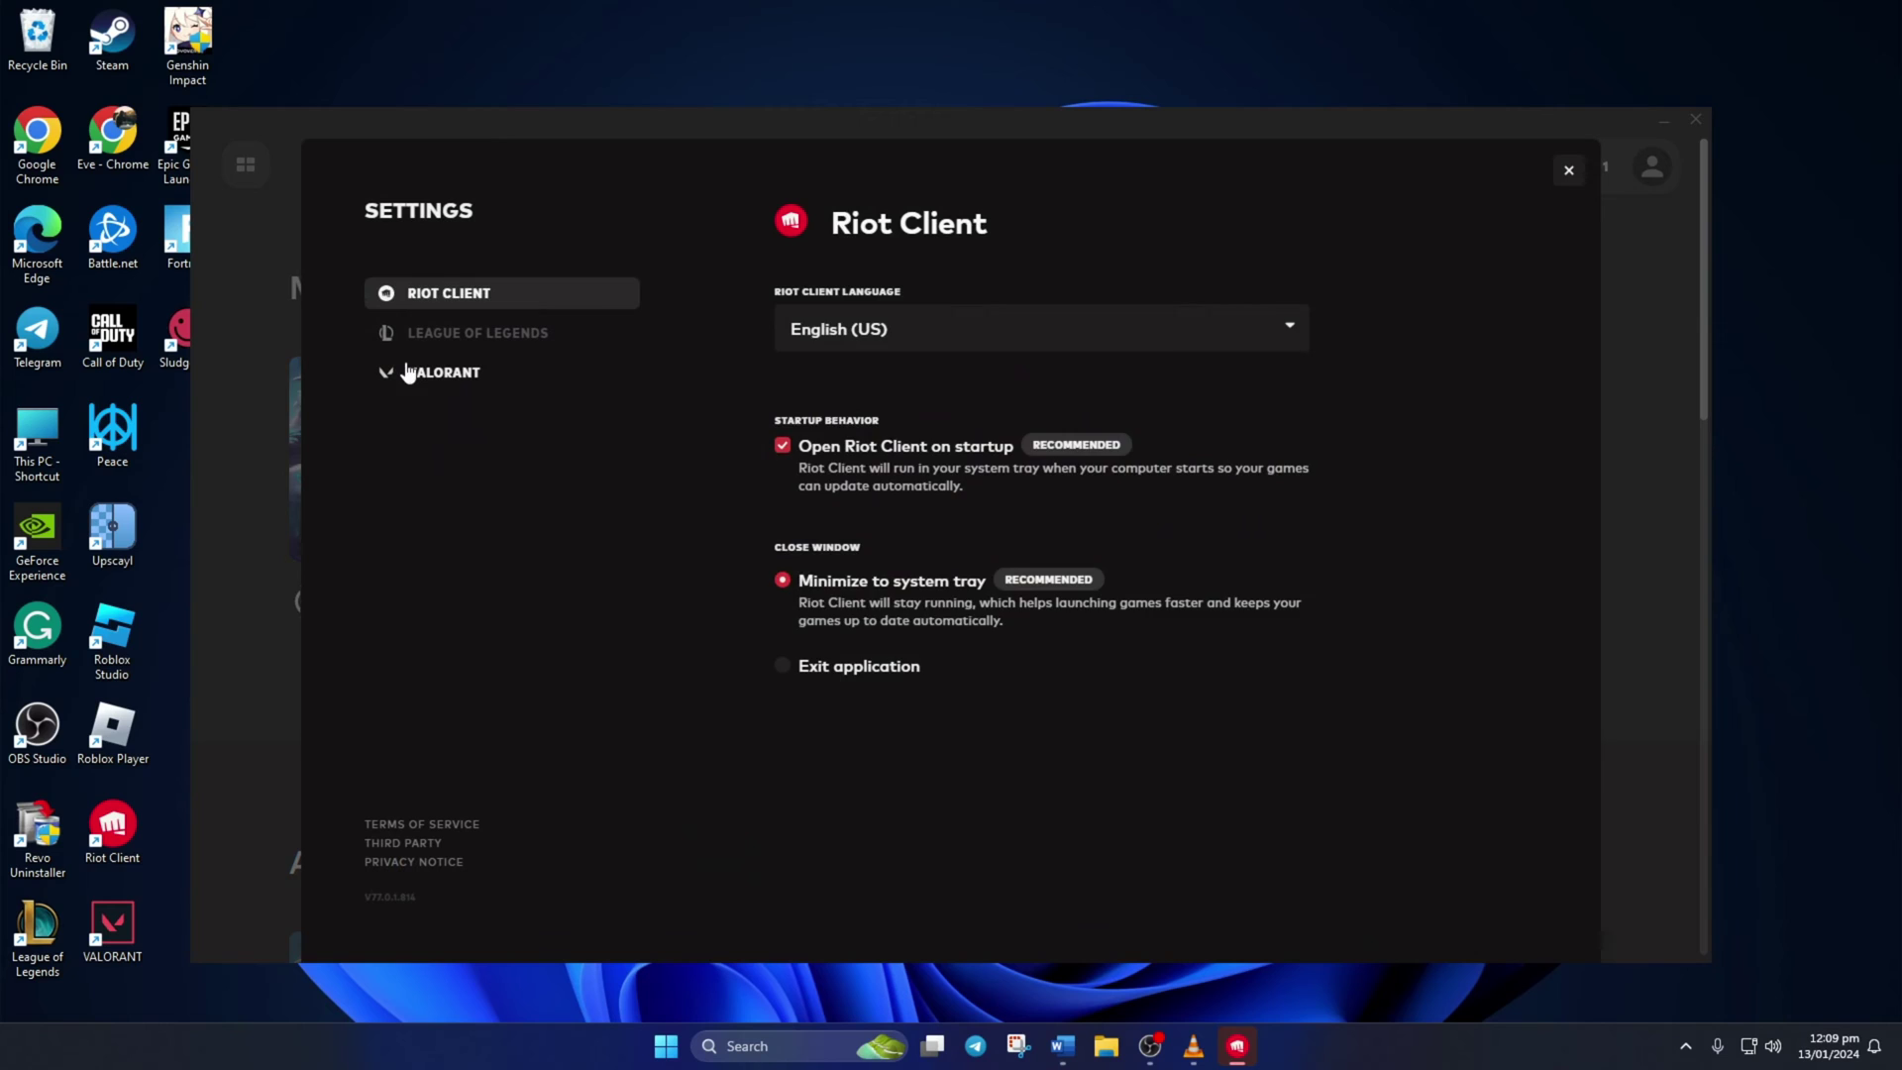
click(412, 372)
click(882, 784)
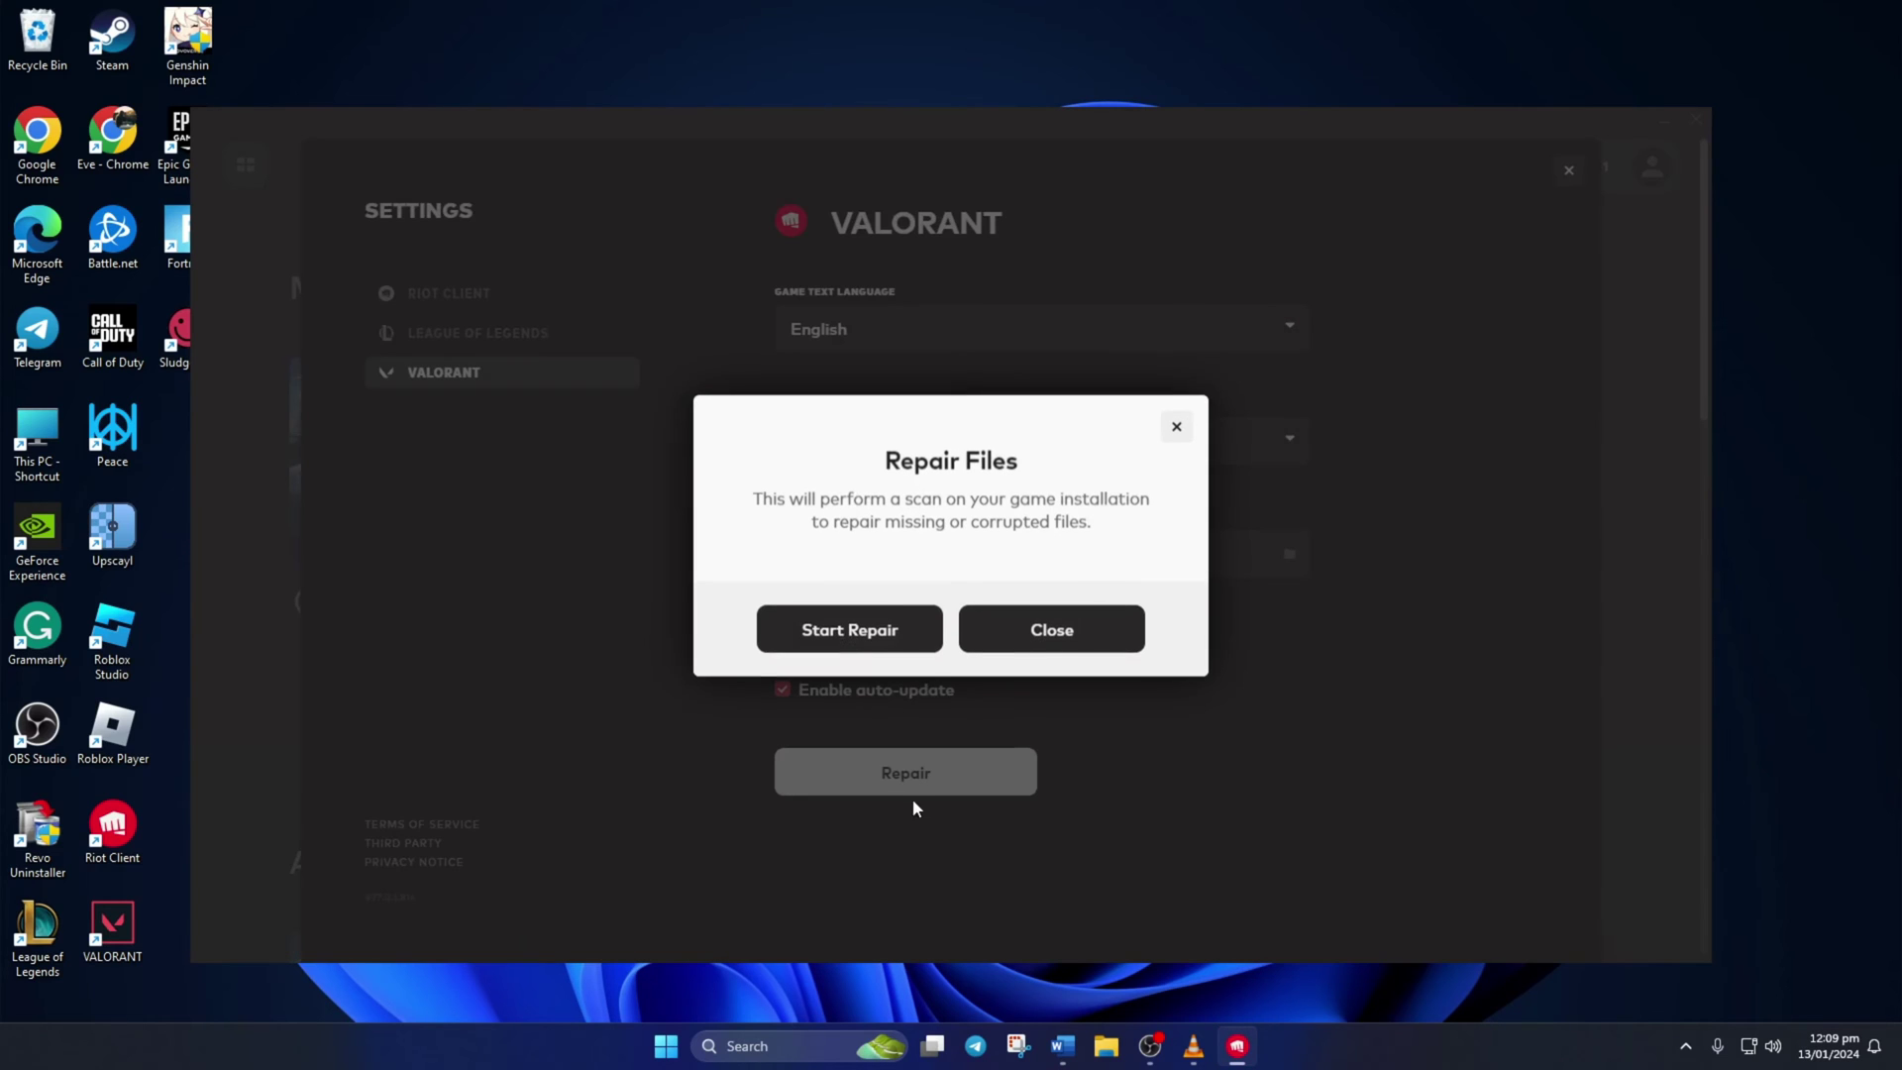
click(870, 637)
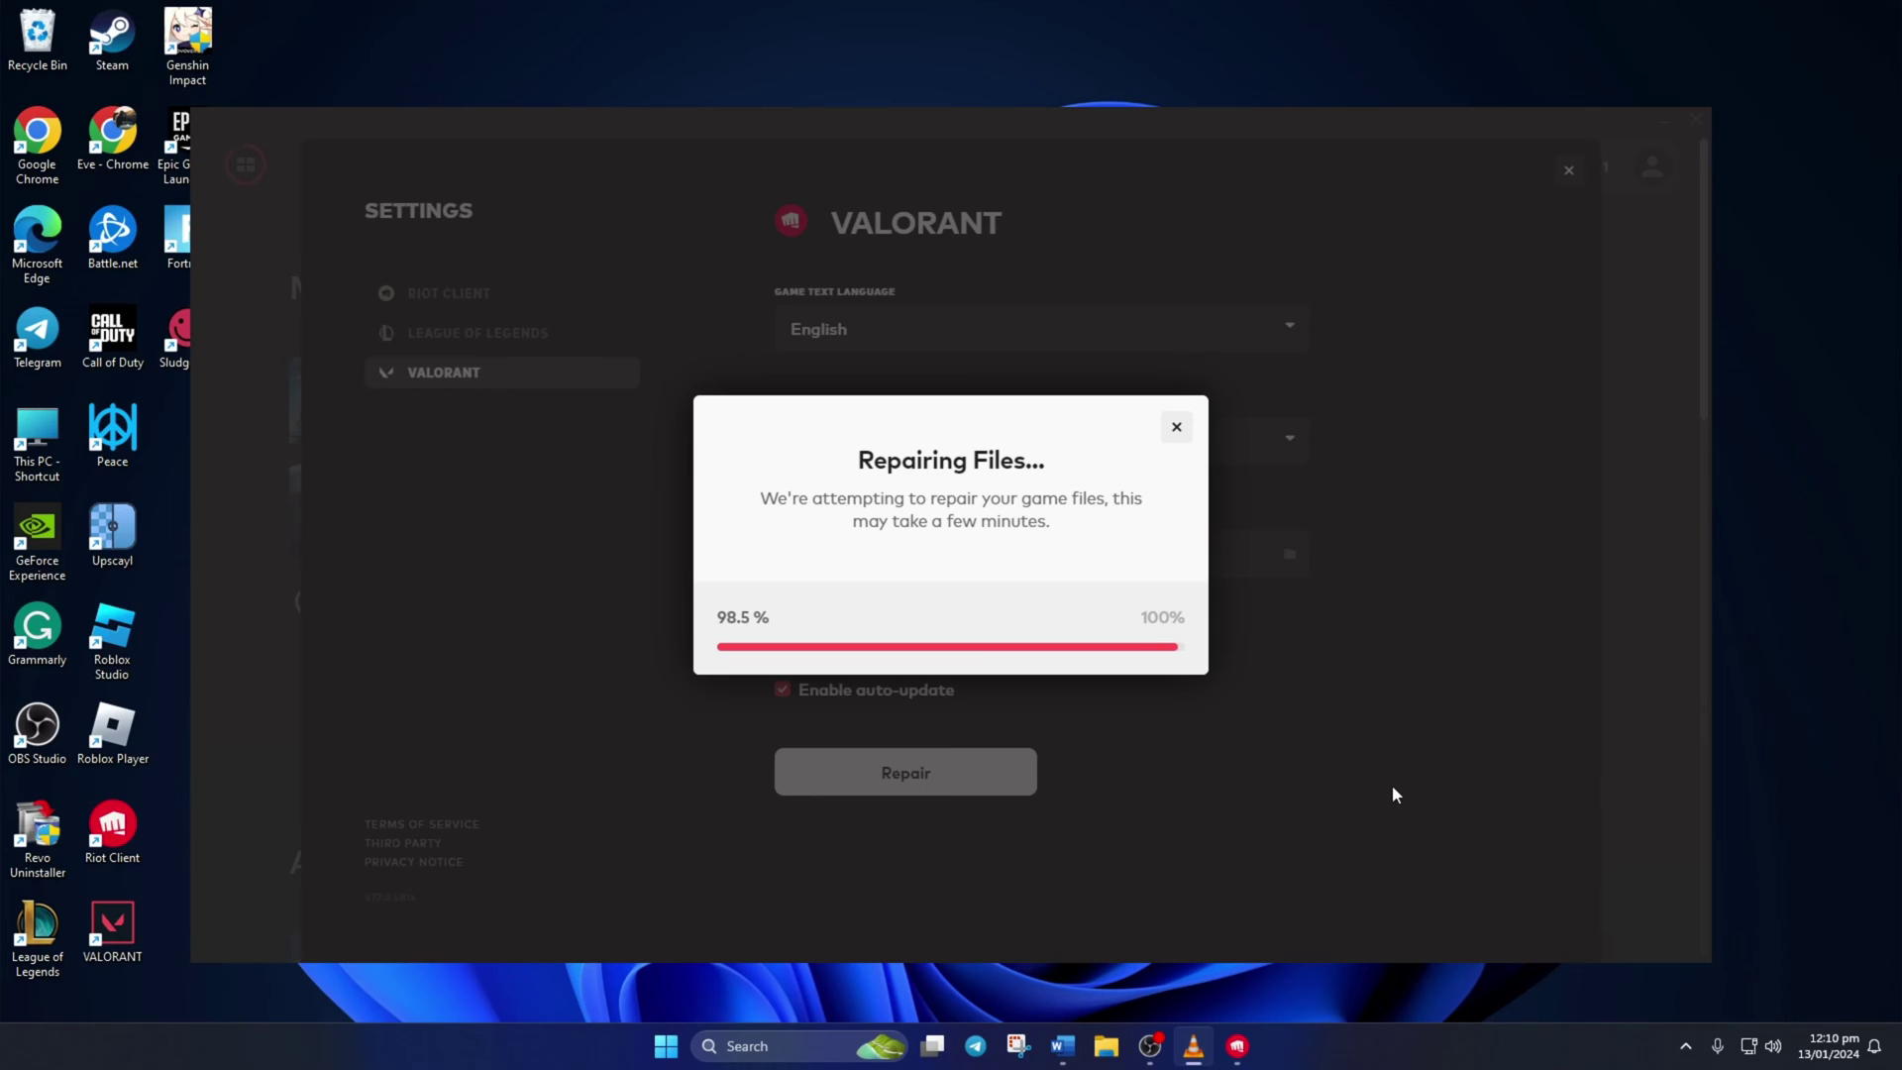
click(952, 617)
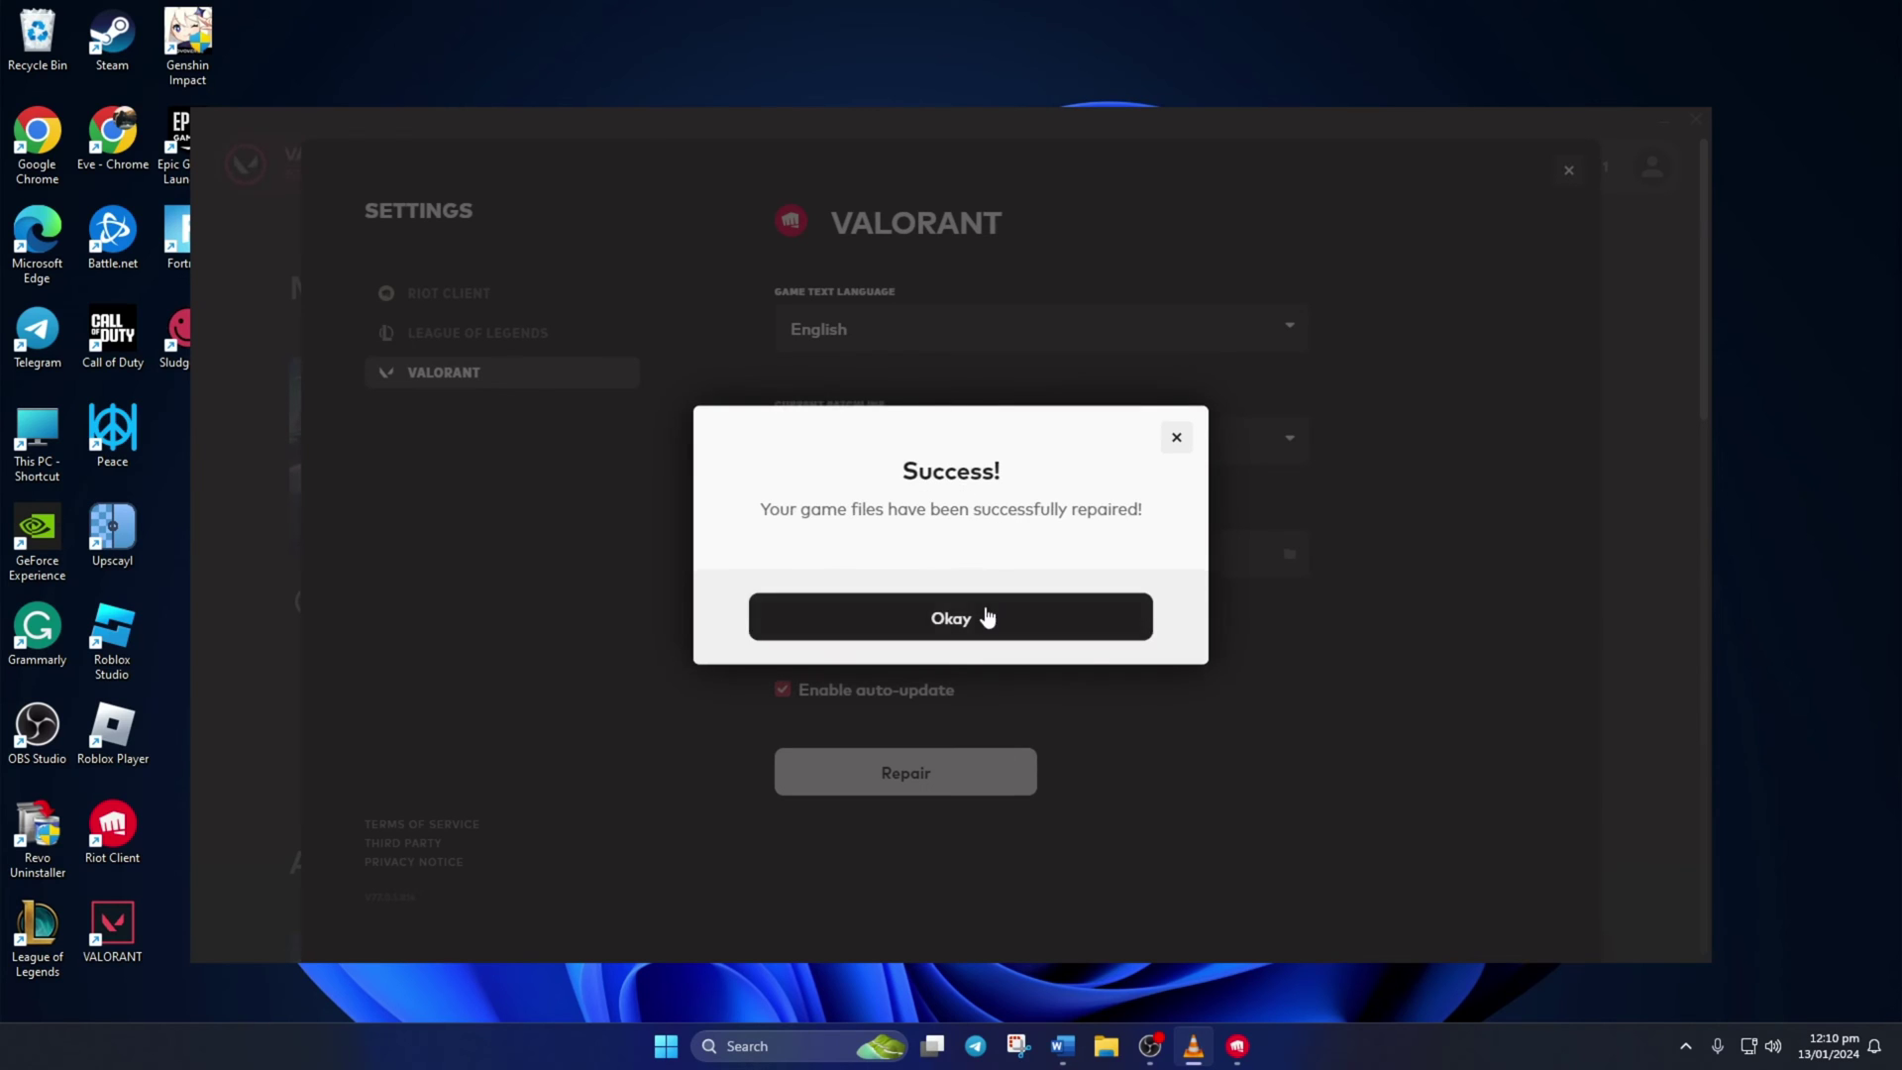
key(super)
click(1196, 978)
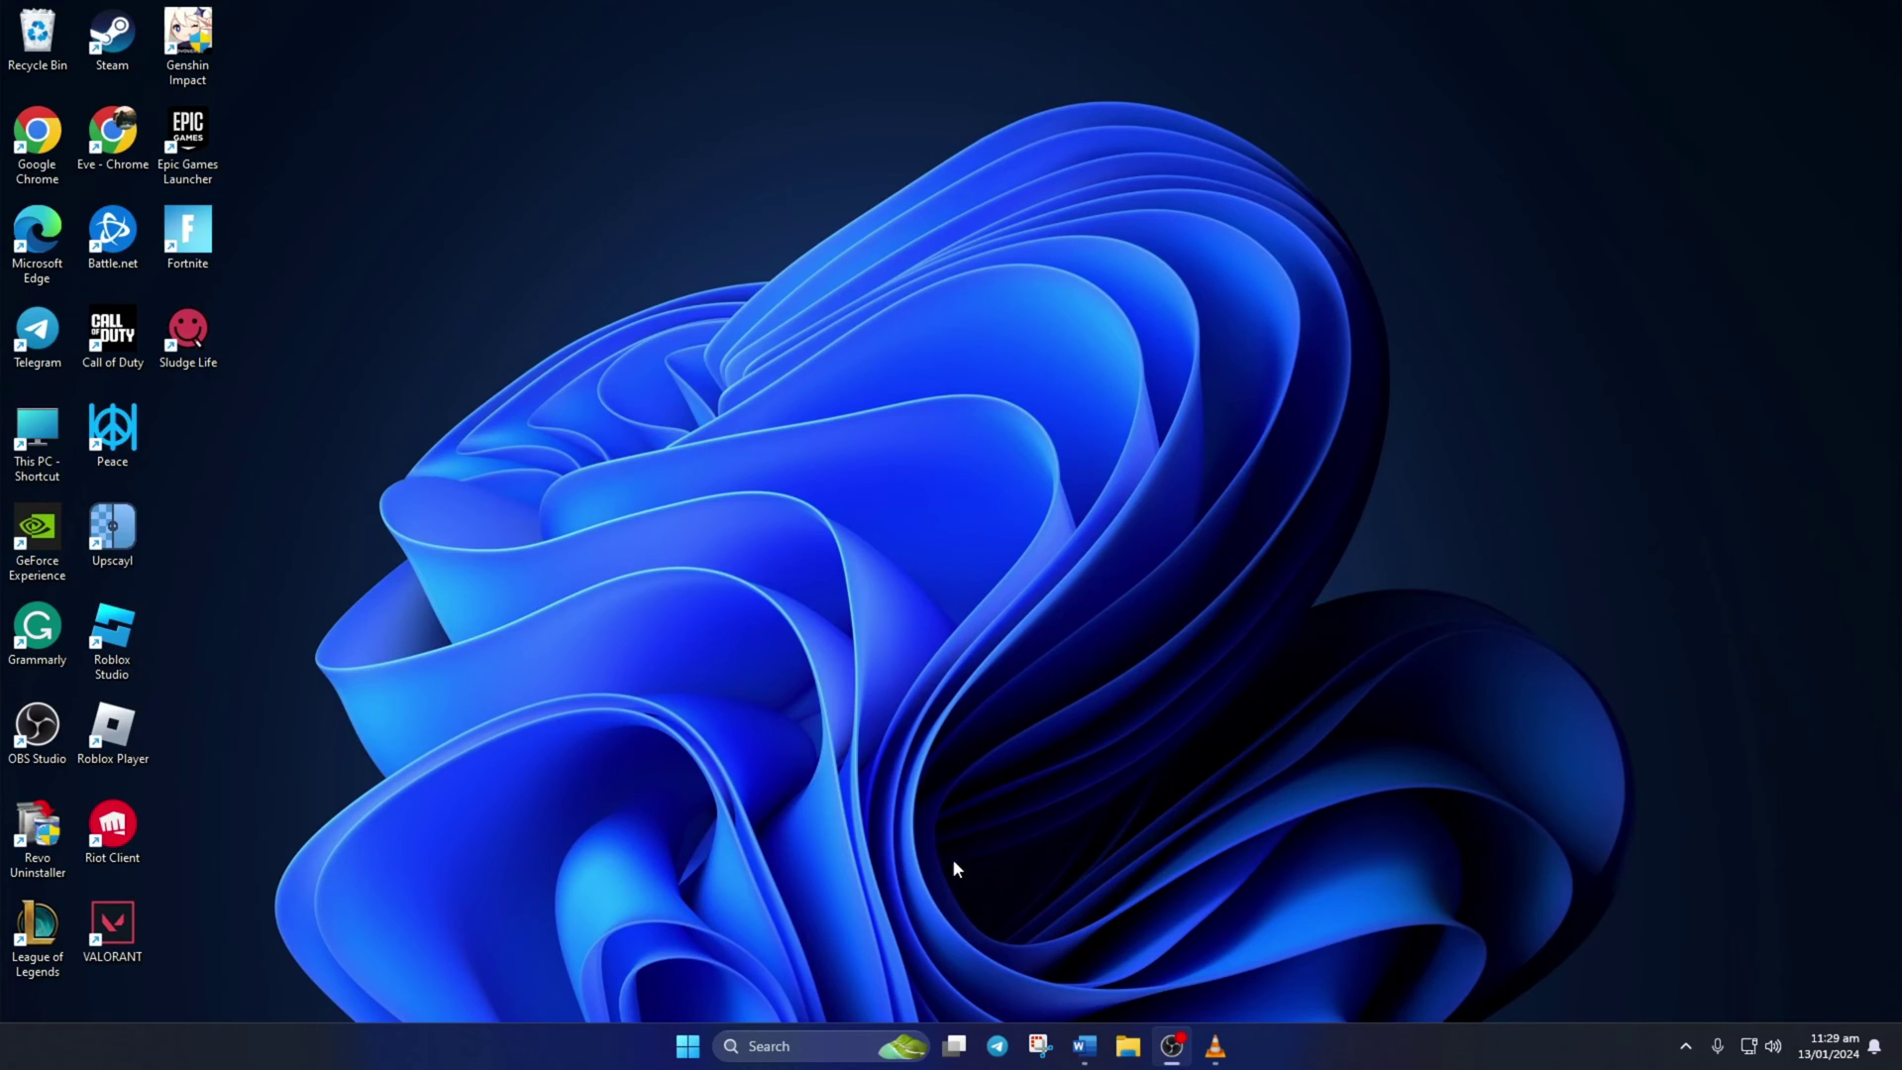
Launch Command Prompt as administrator from search and approve the UAC prompt
click(799, 1046)
text(cmd)
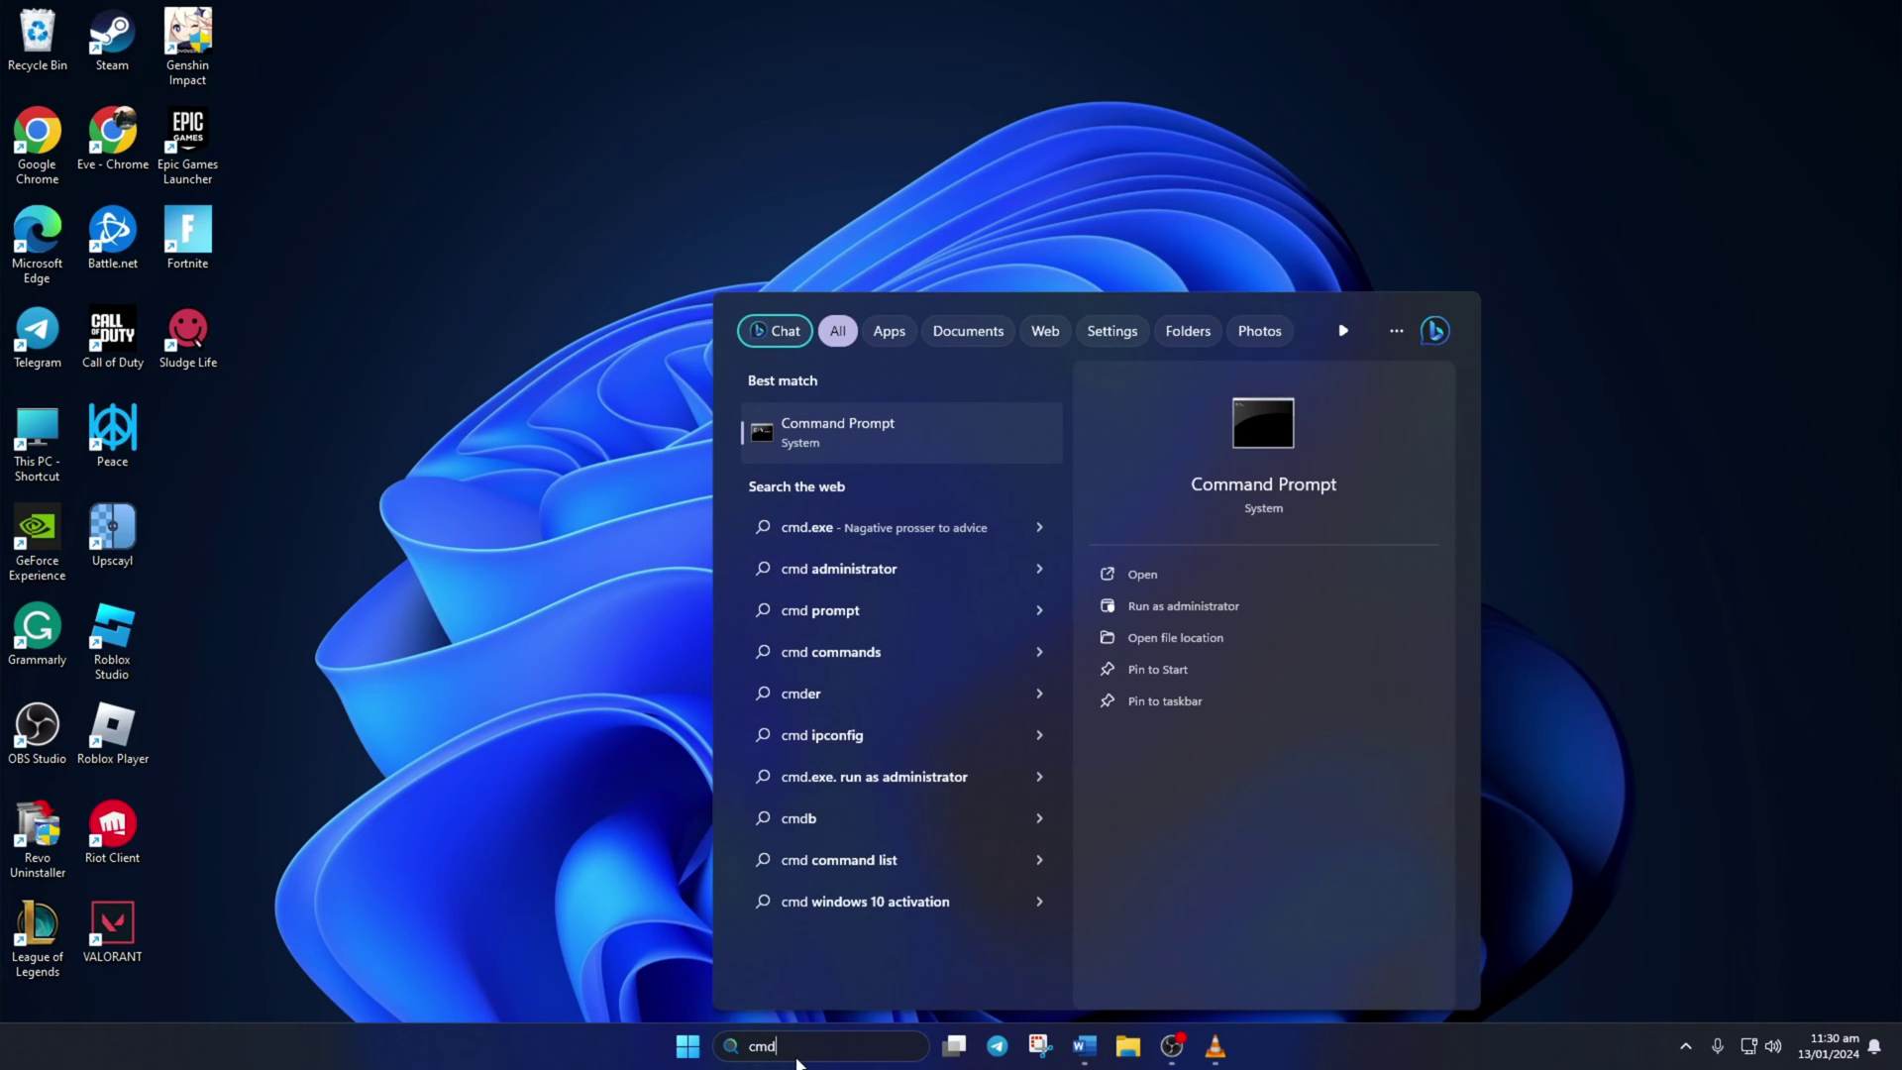
right_click(843, 429)
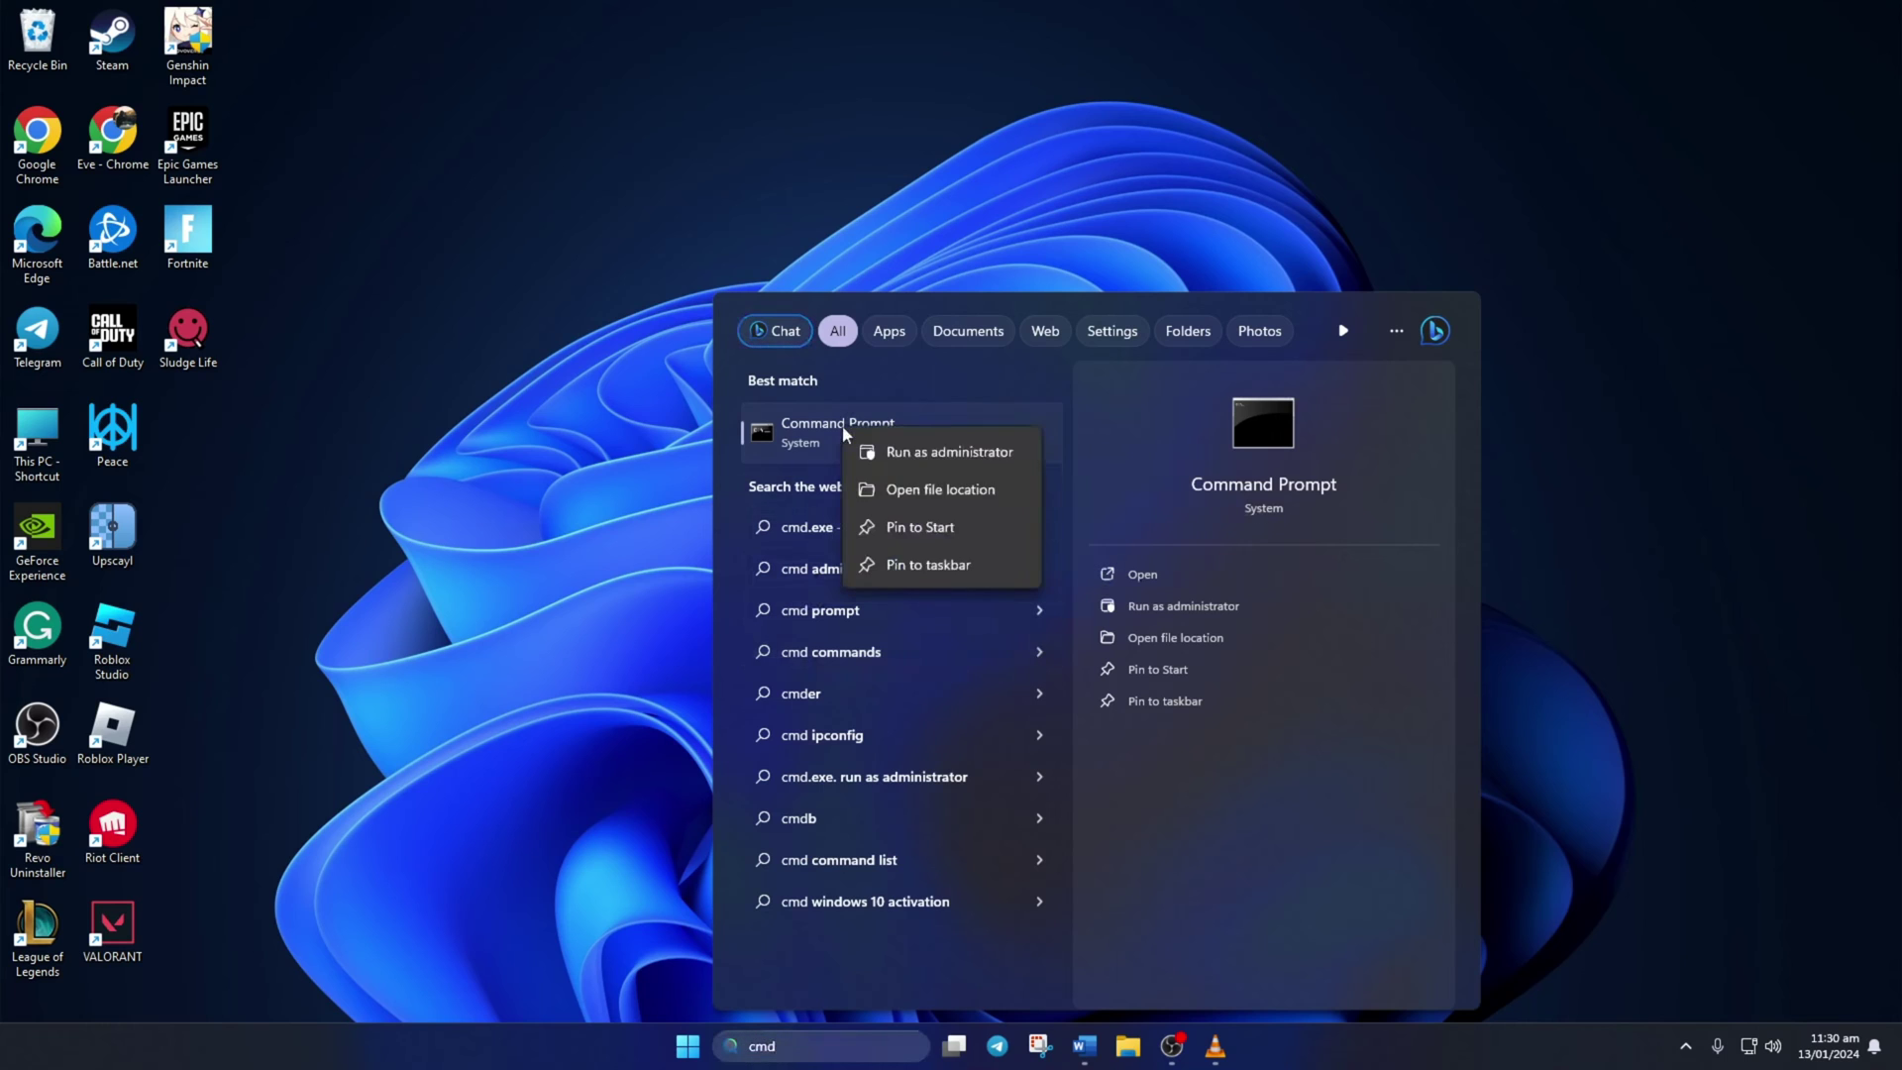
click(948, 452)
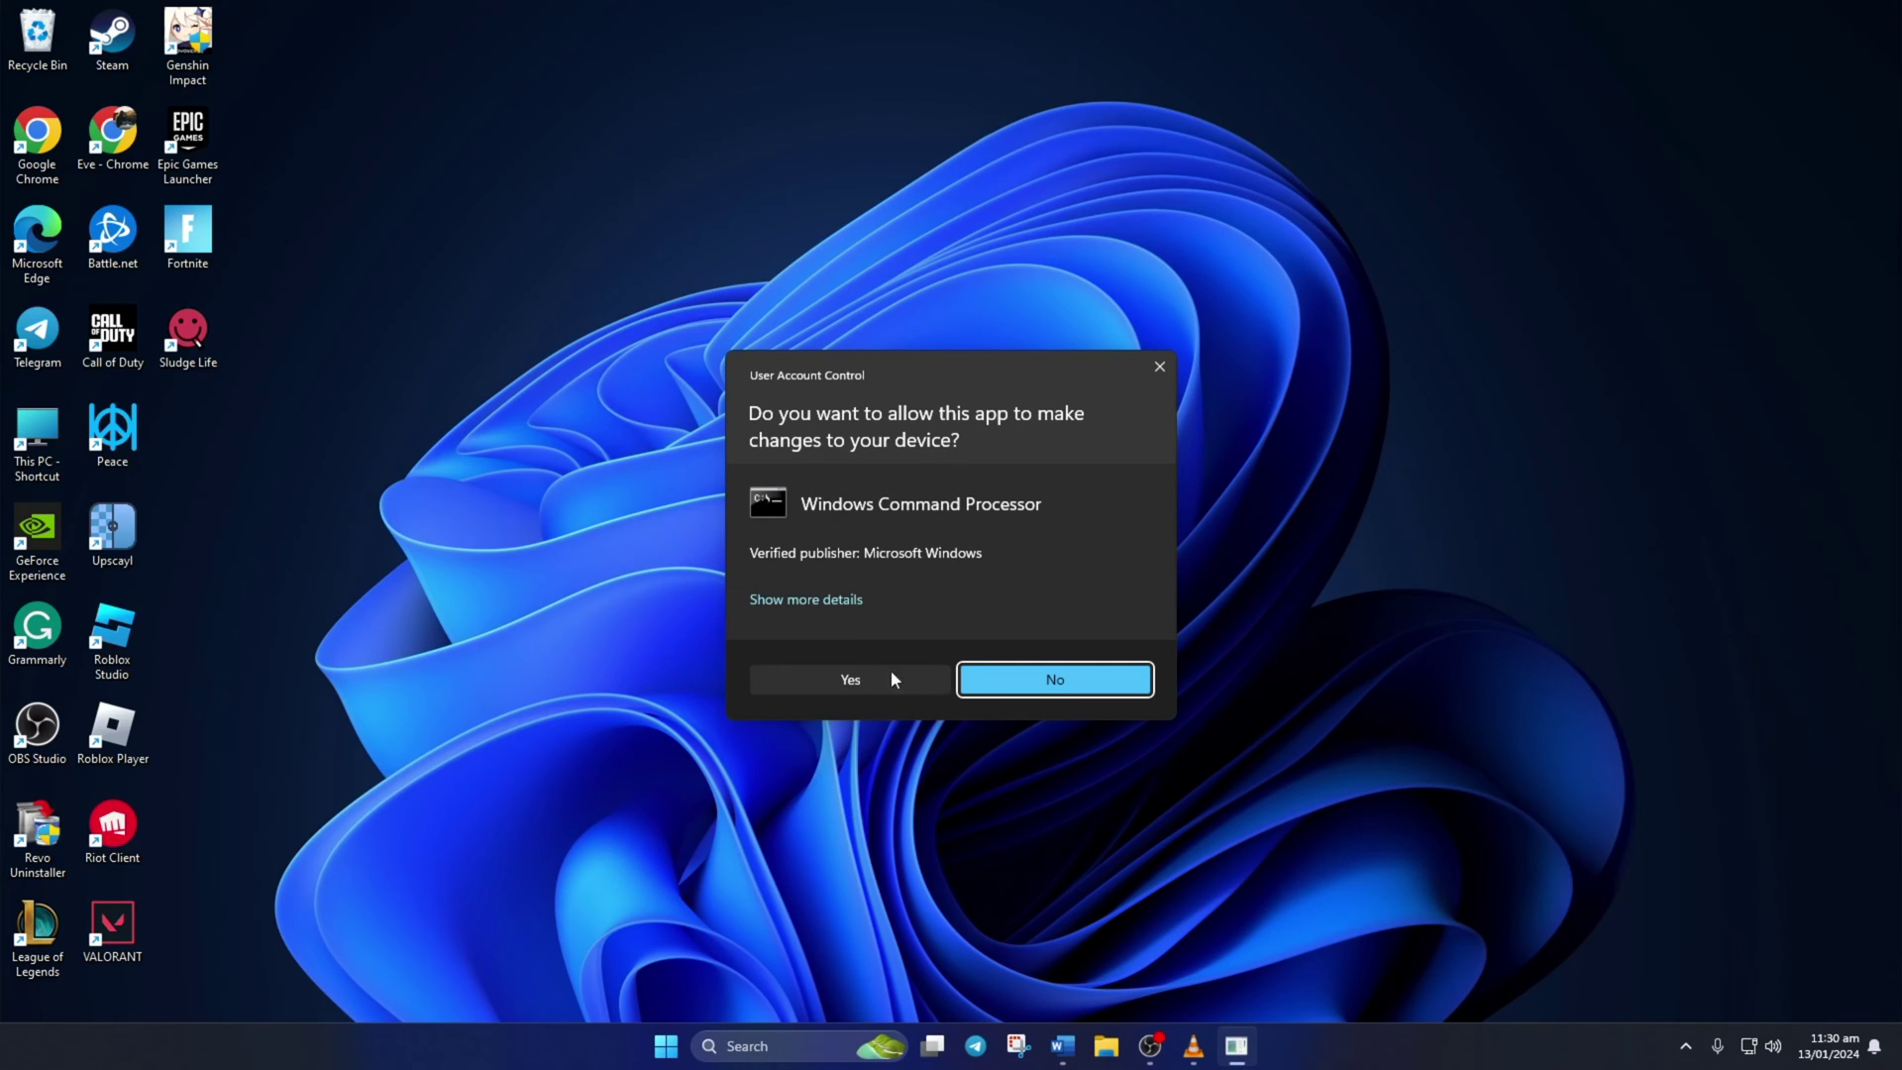
click(832, 677)
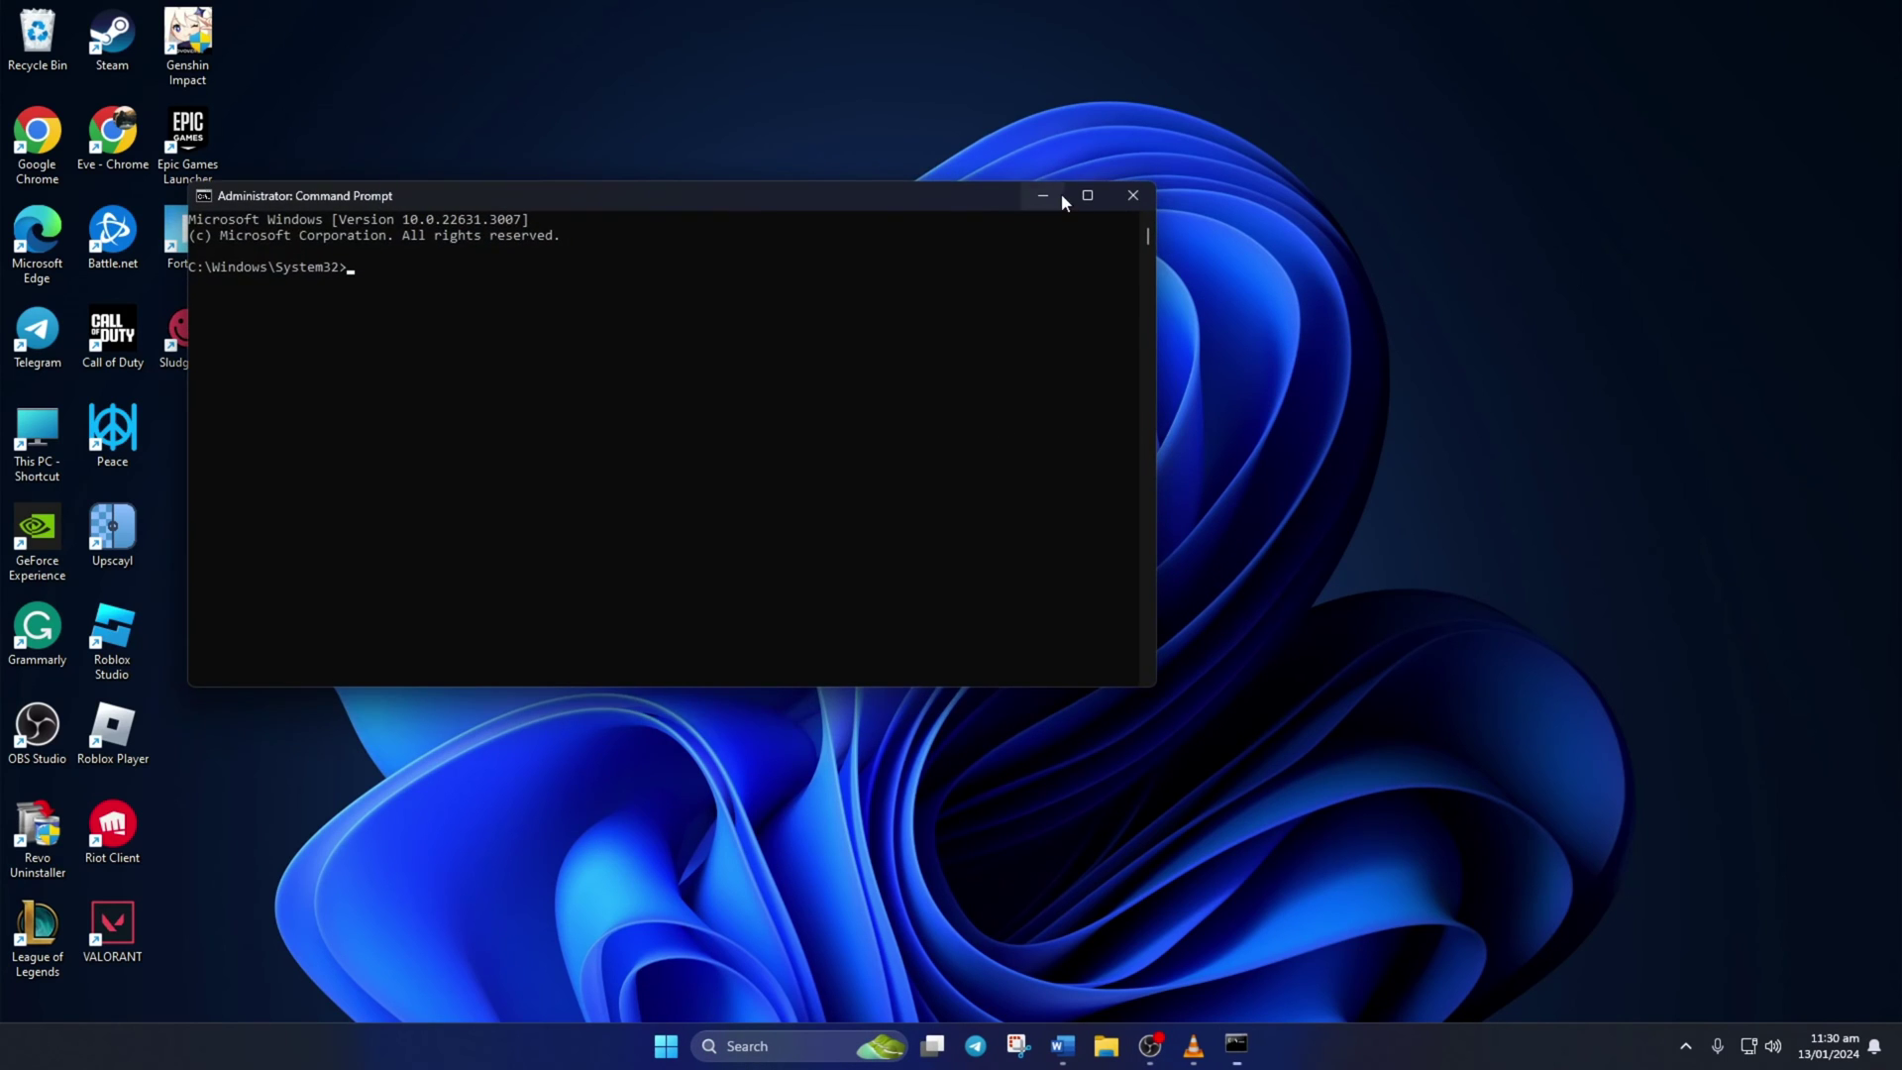
Run 'sc delete vgc' and 'sc delete vgk' in the maximized Command Prompt
double_click(1074, 189)
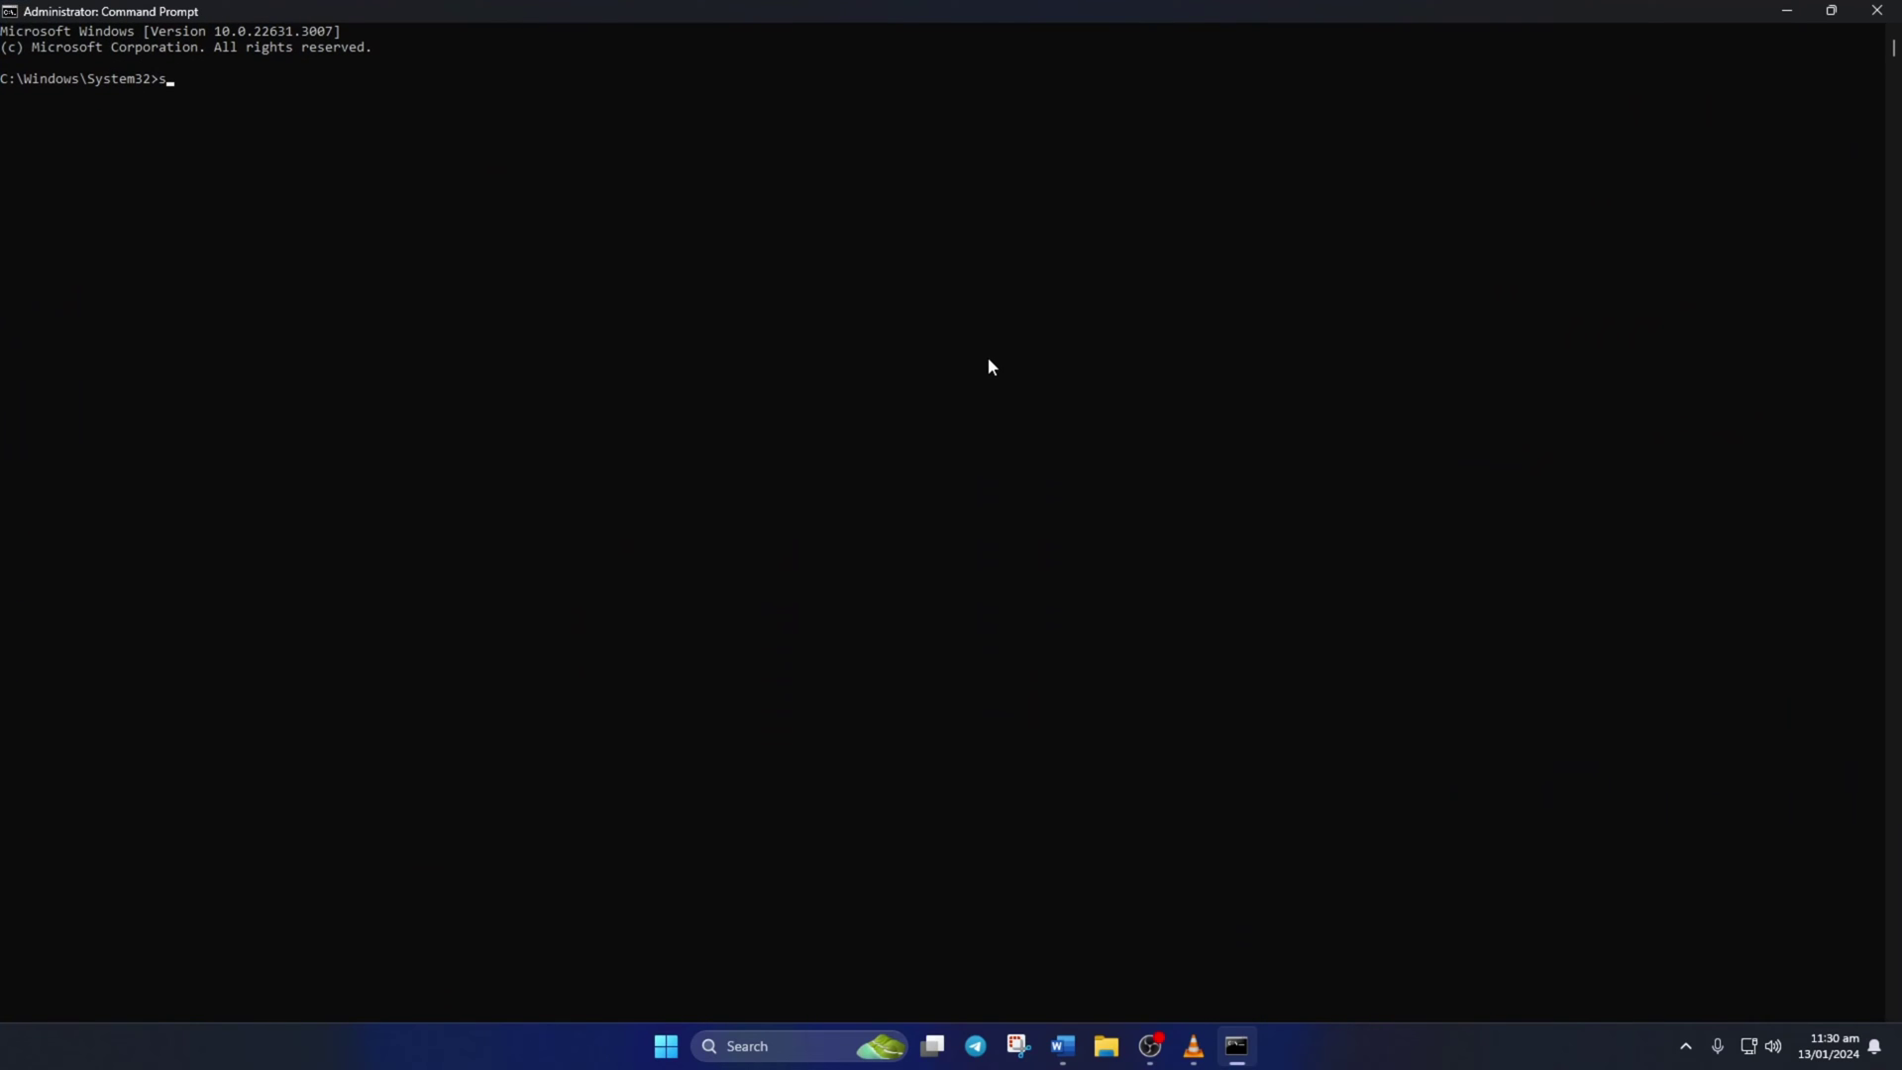
text(sc delete vgc)
key(Return)
text(s)
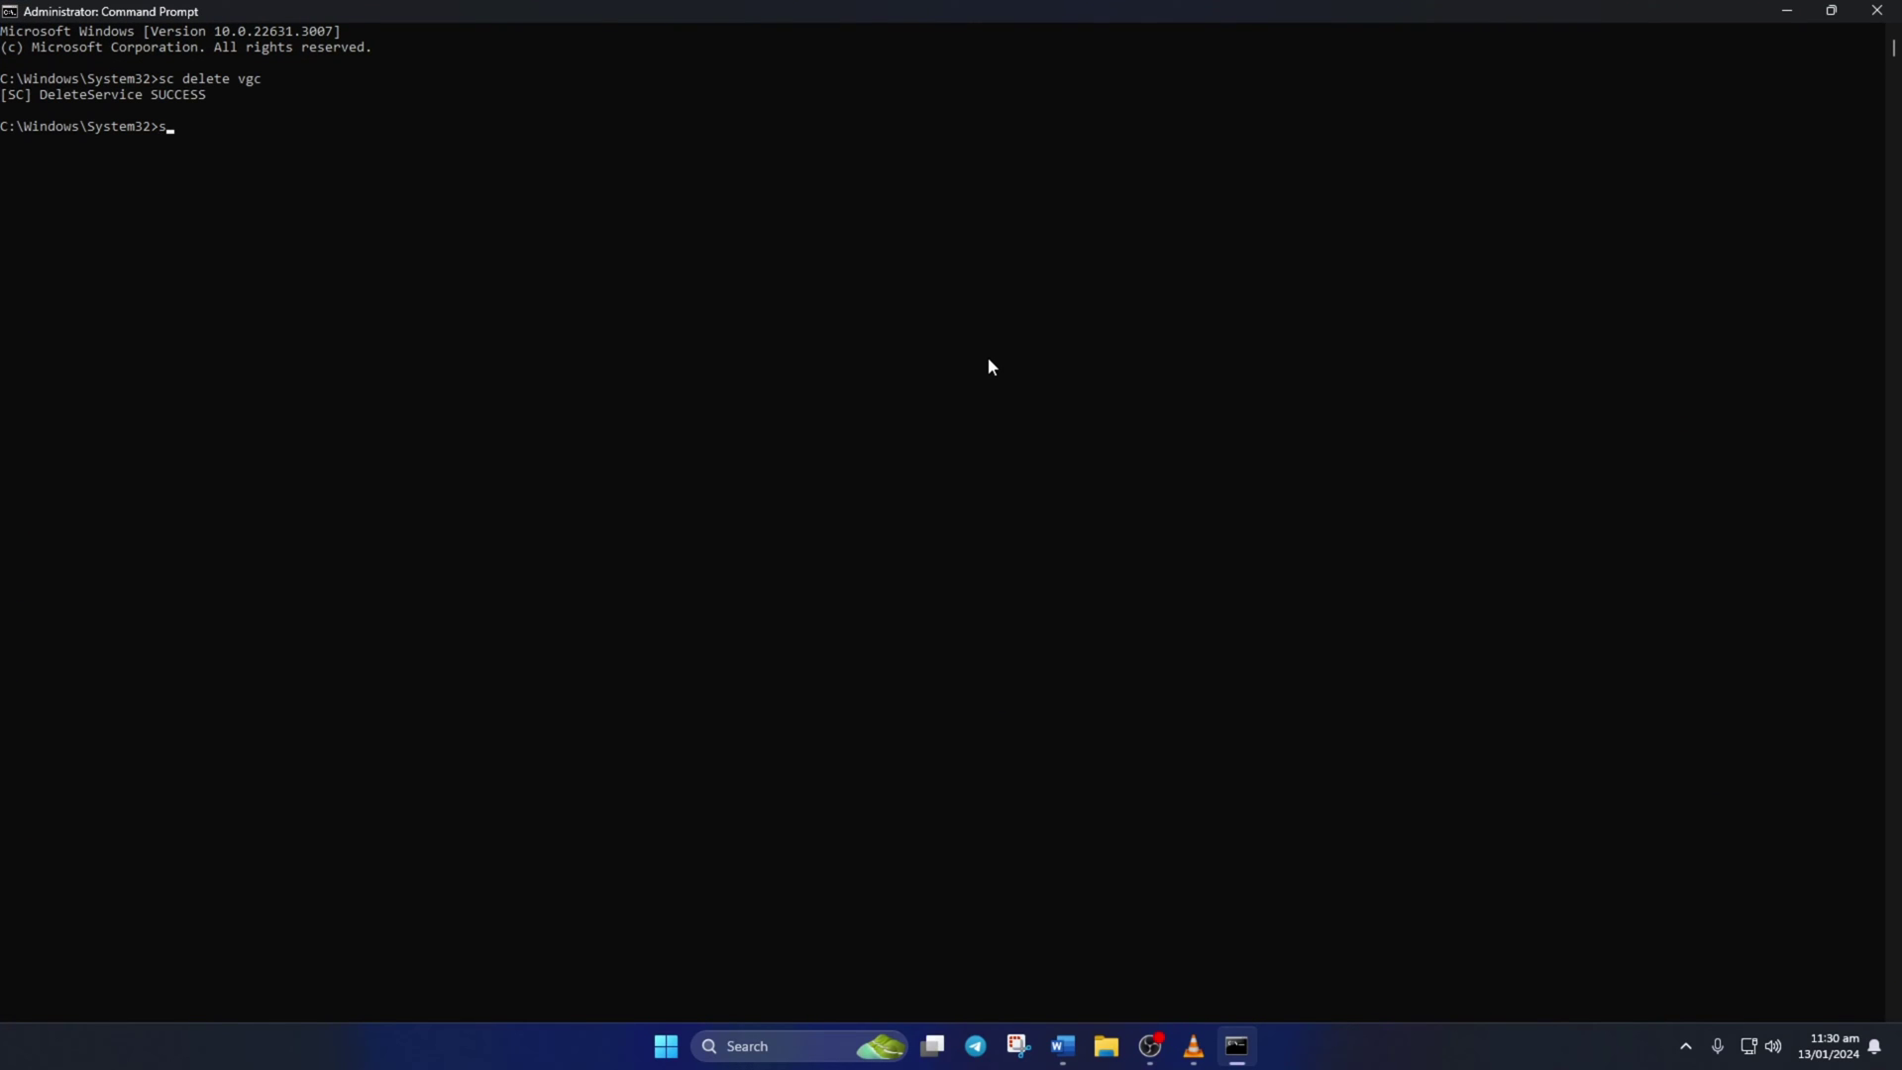
text(c delete)
text( vgk)
key(Return)
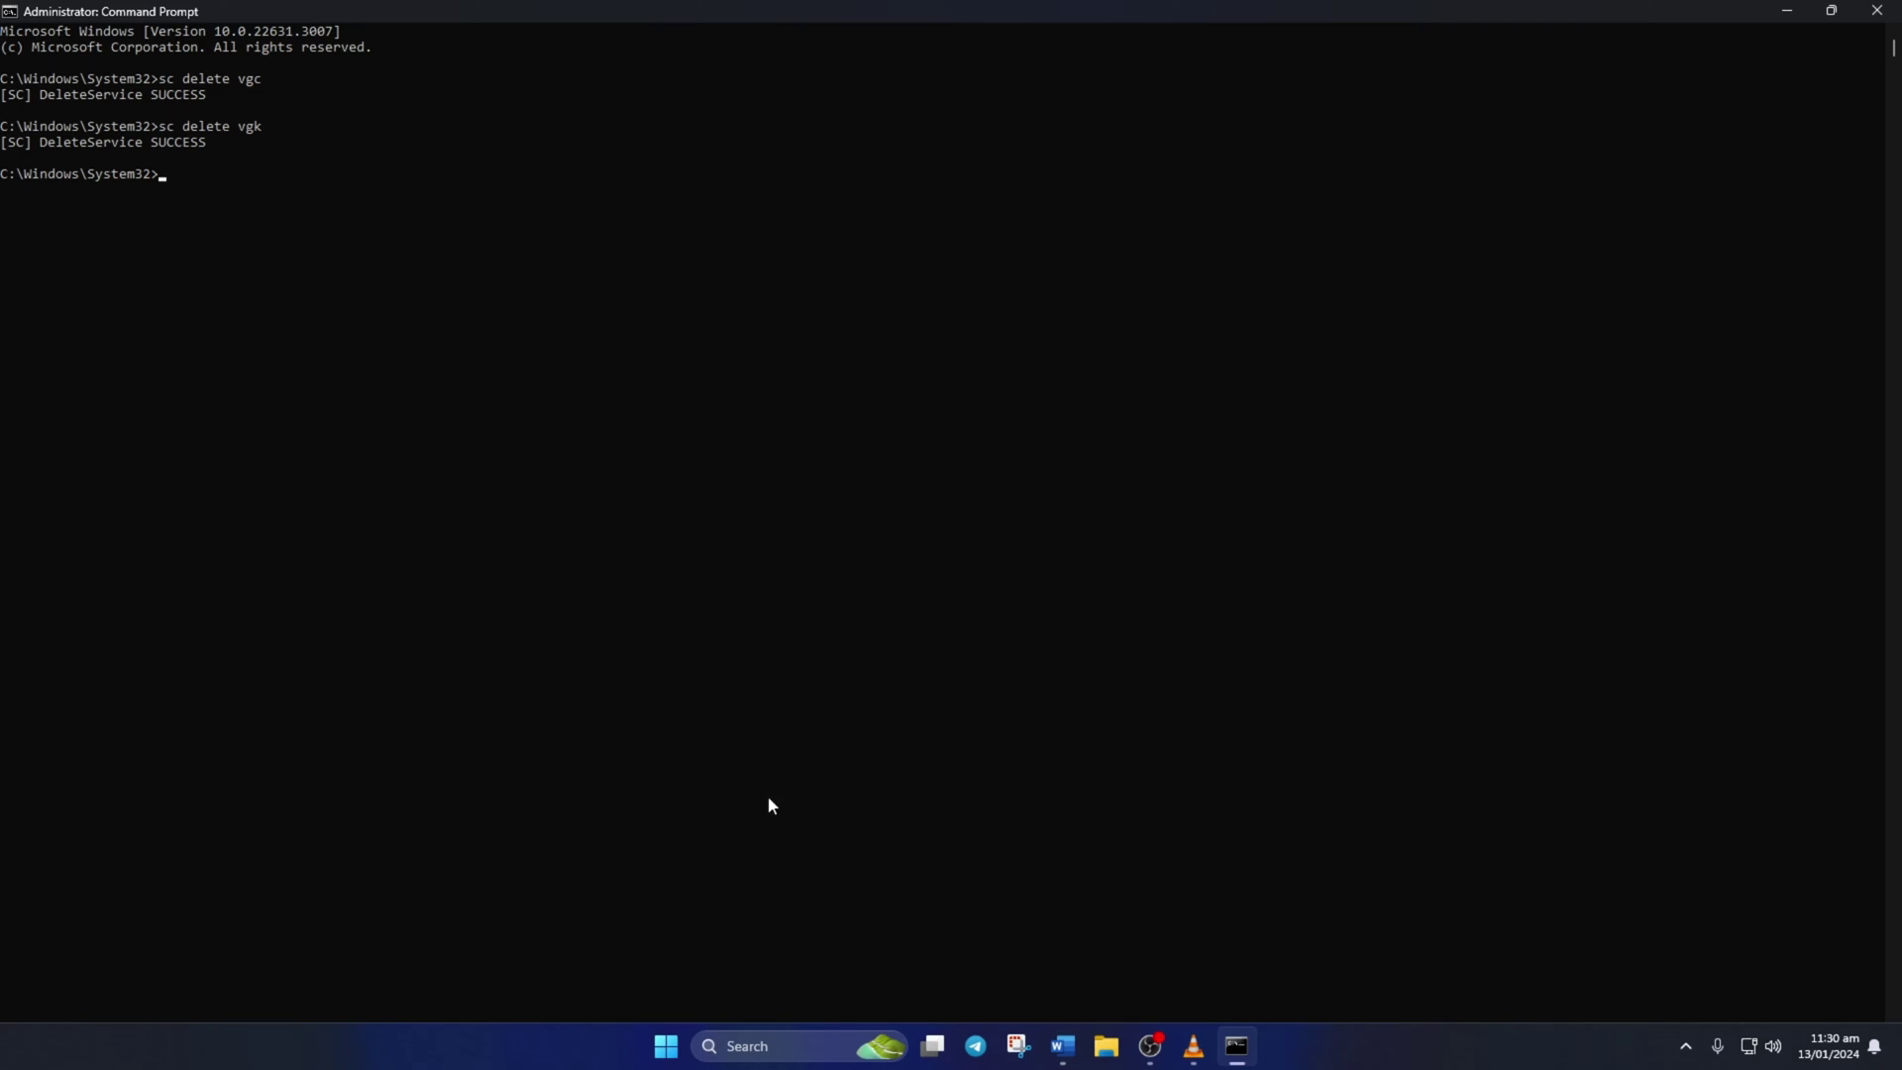
Exit Riot Vanguard from the hidden tray icons and confirm turning it off
click(1684, 1045)
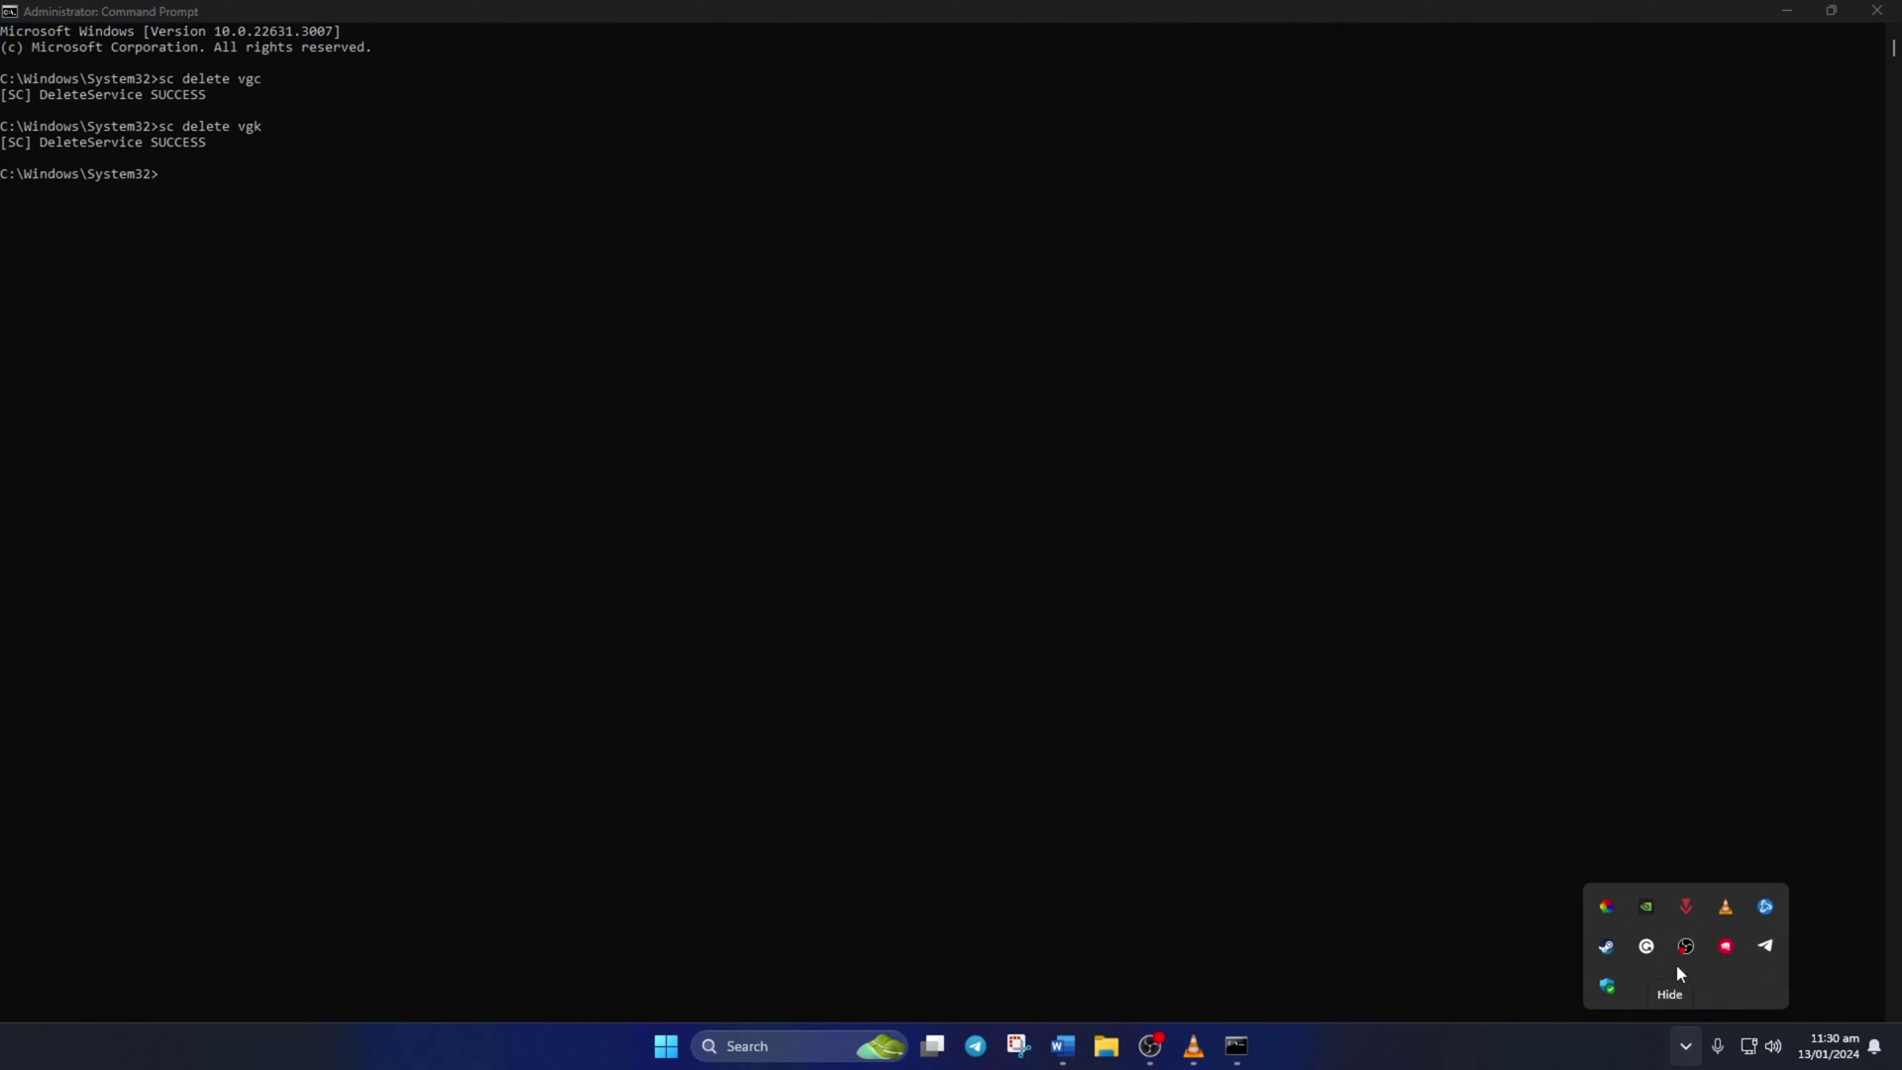
right_click(1684, 908)
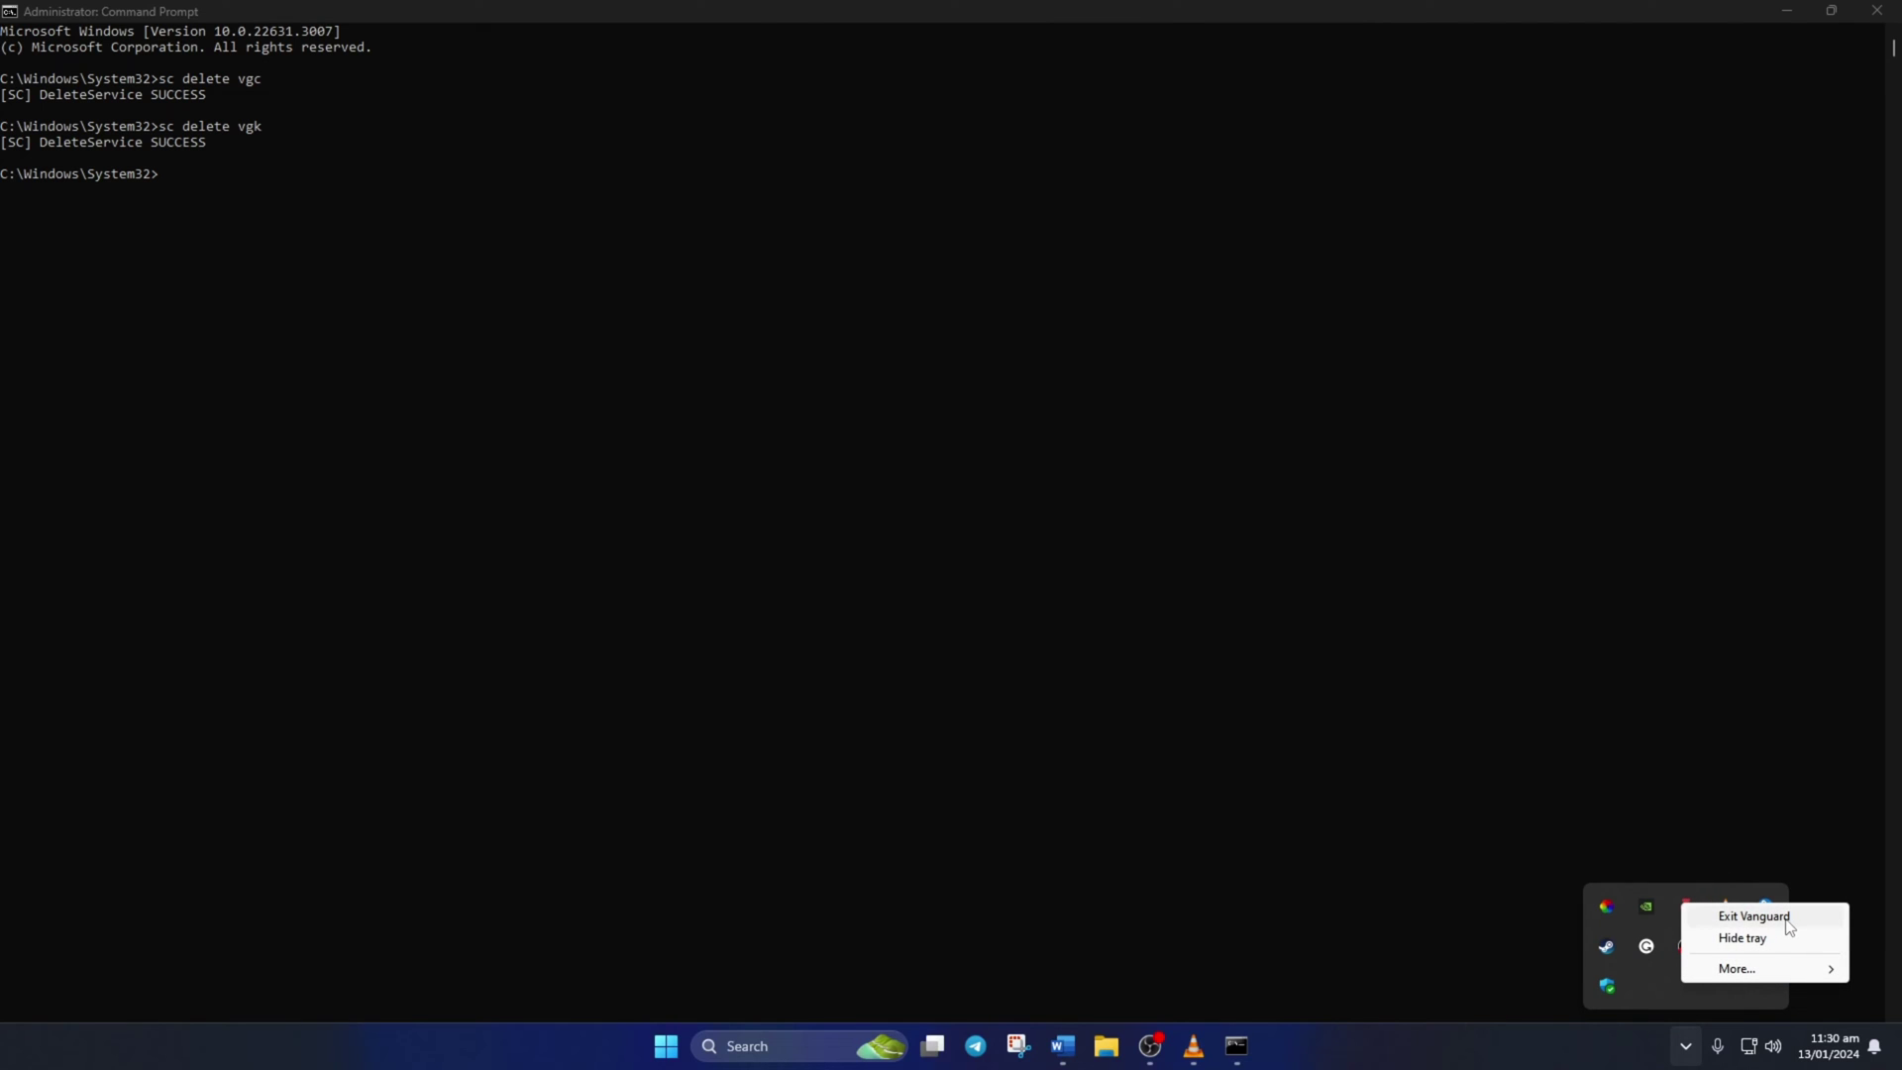
click(1753, 916)
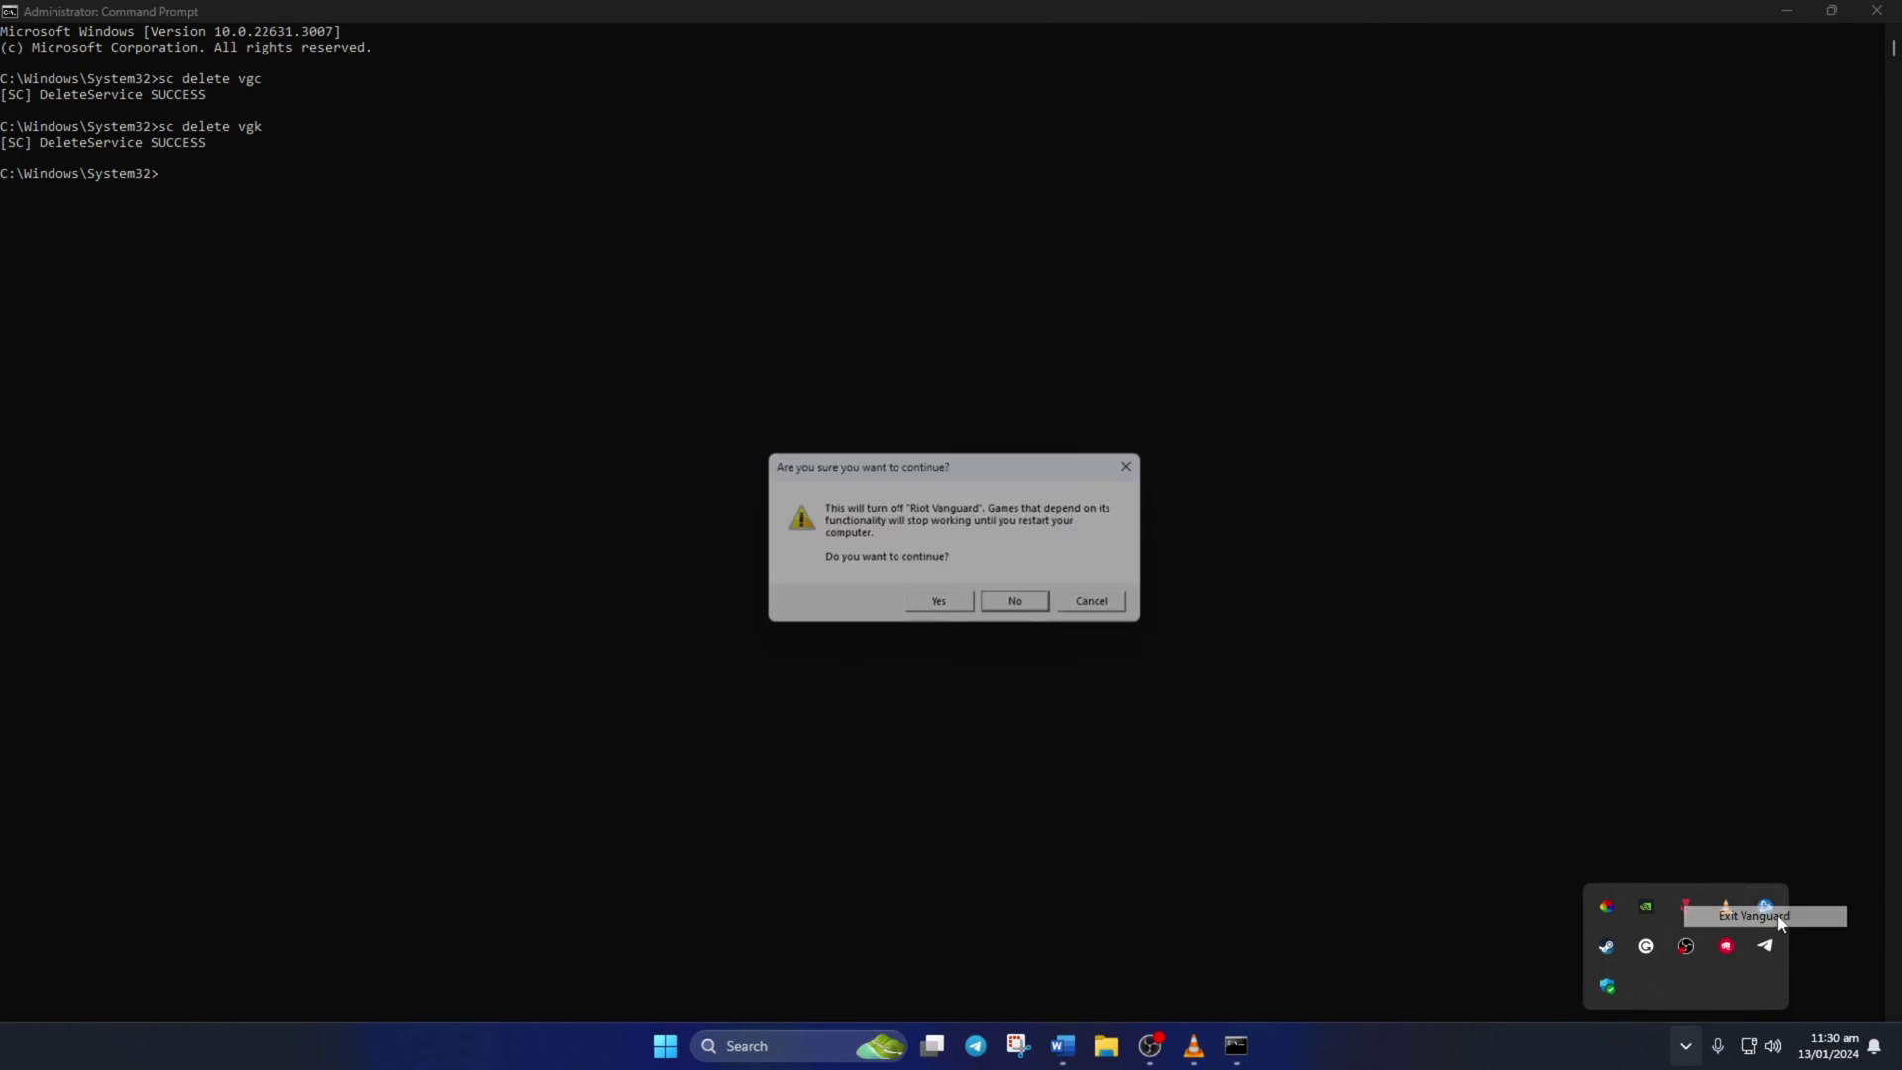
click(941, 607)
key(super)
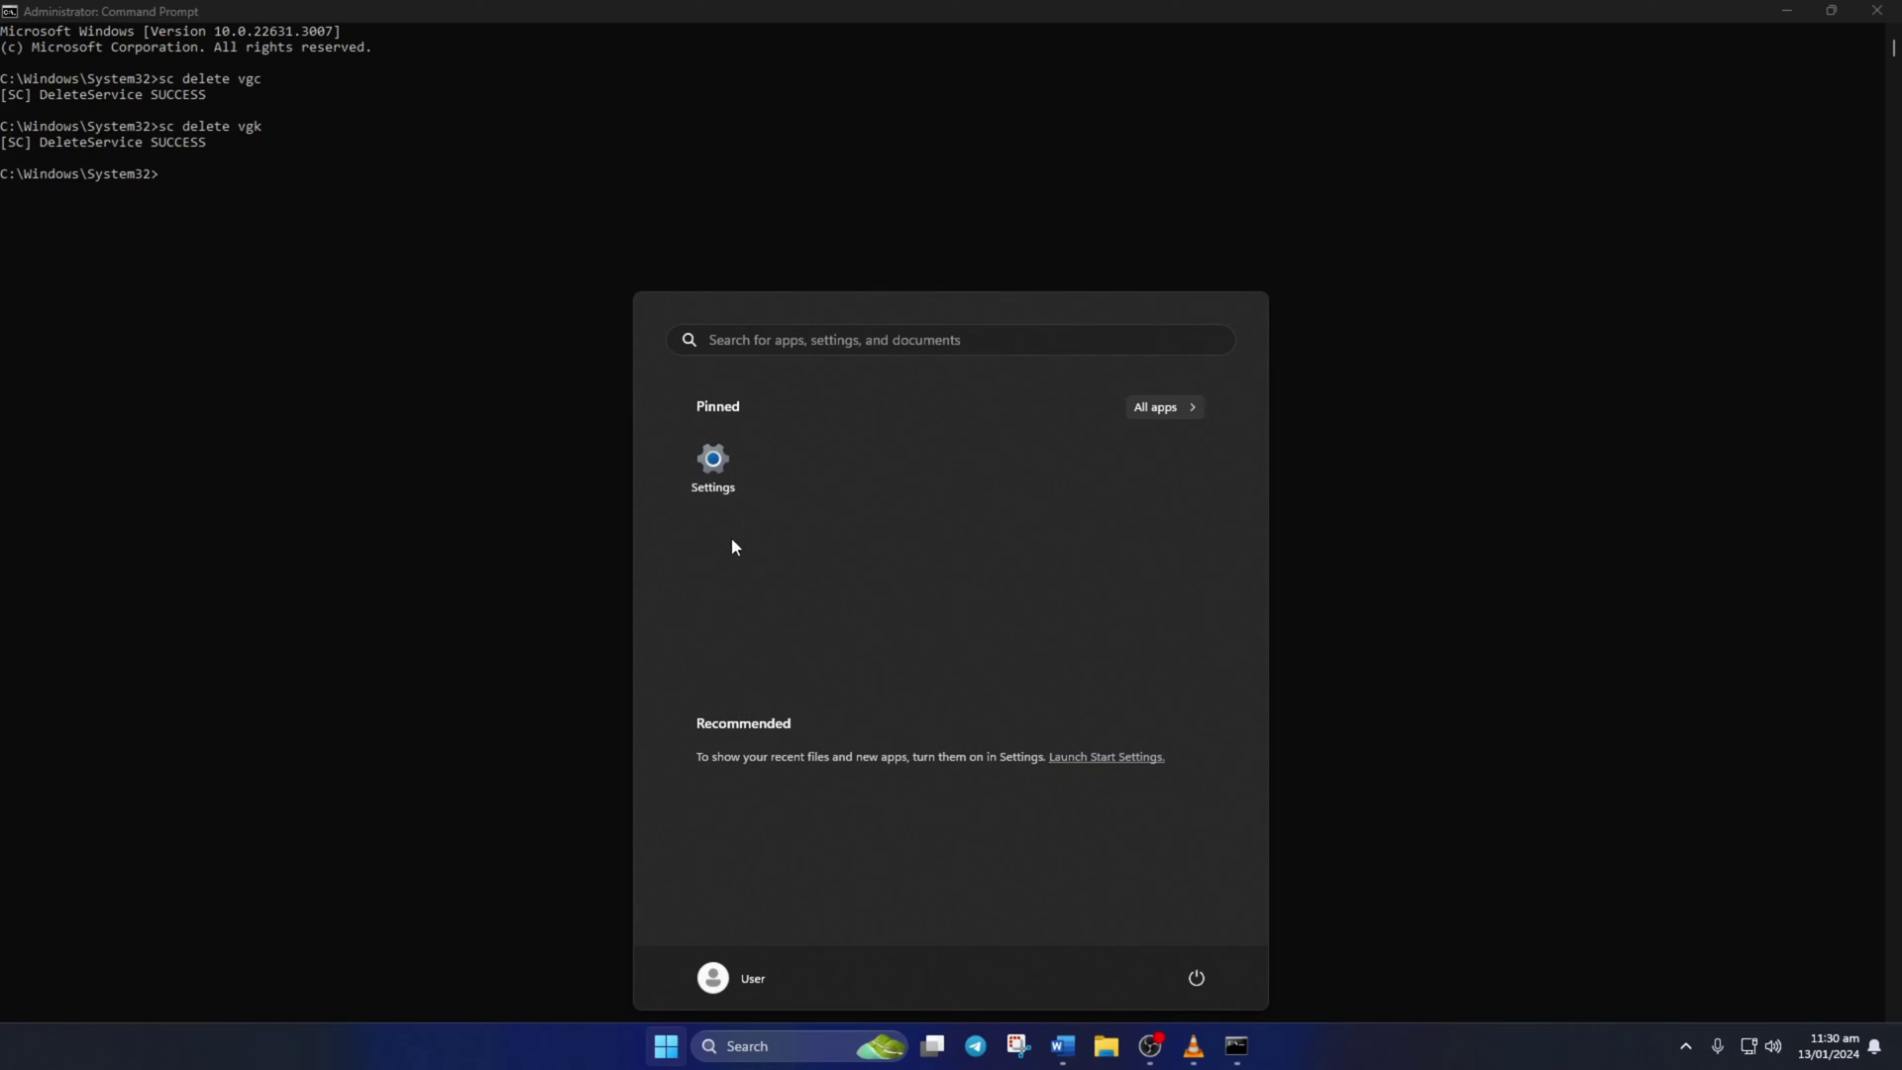
Uninstall Riot Vanguard from Settings > Apps > Installed apps, approving UAC and full removal
click(712, 467)
click(75, 410)
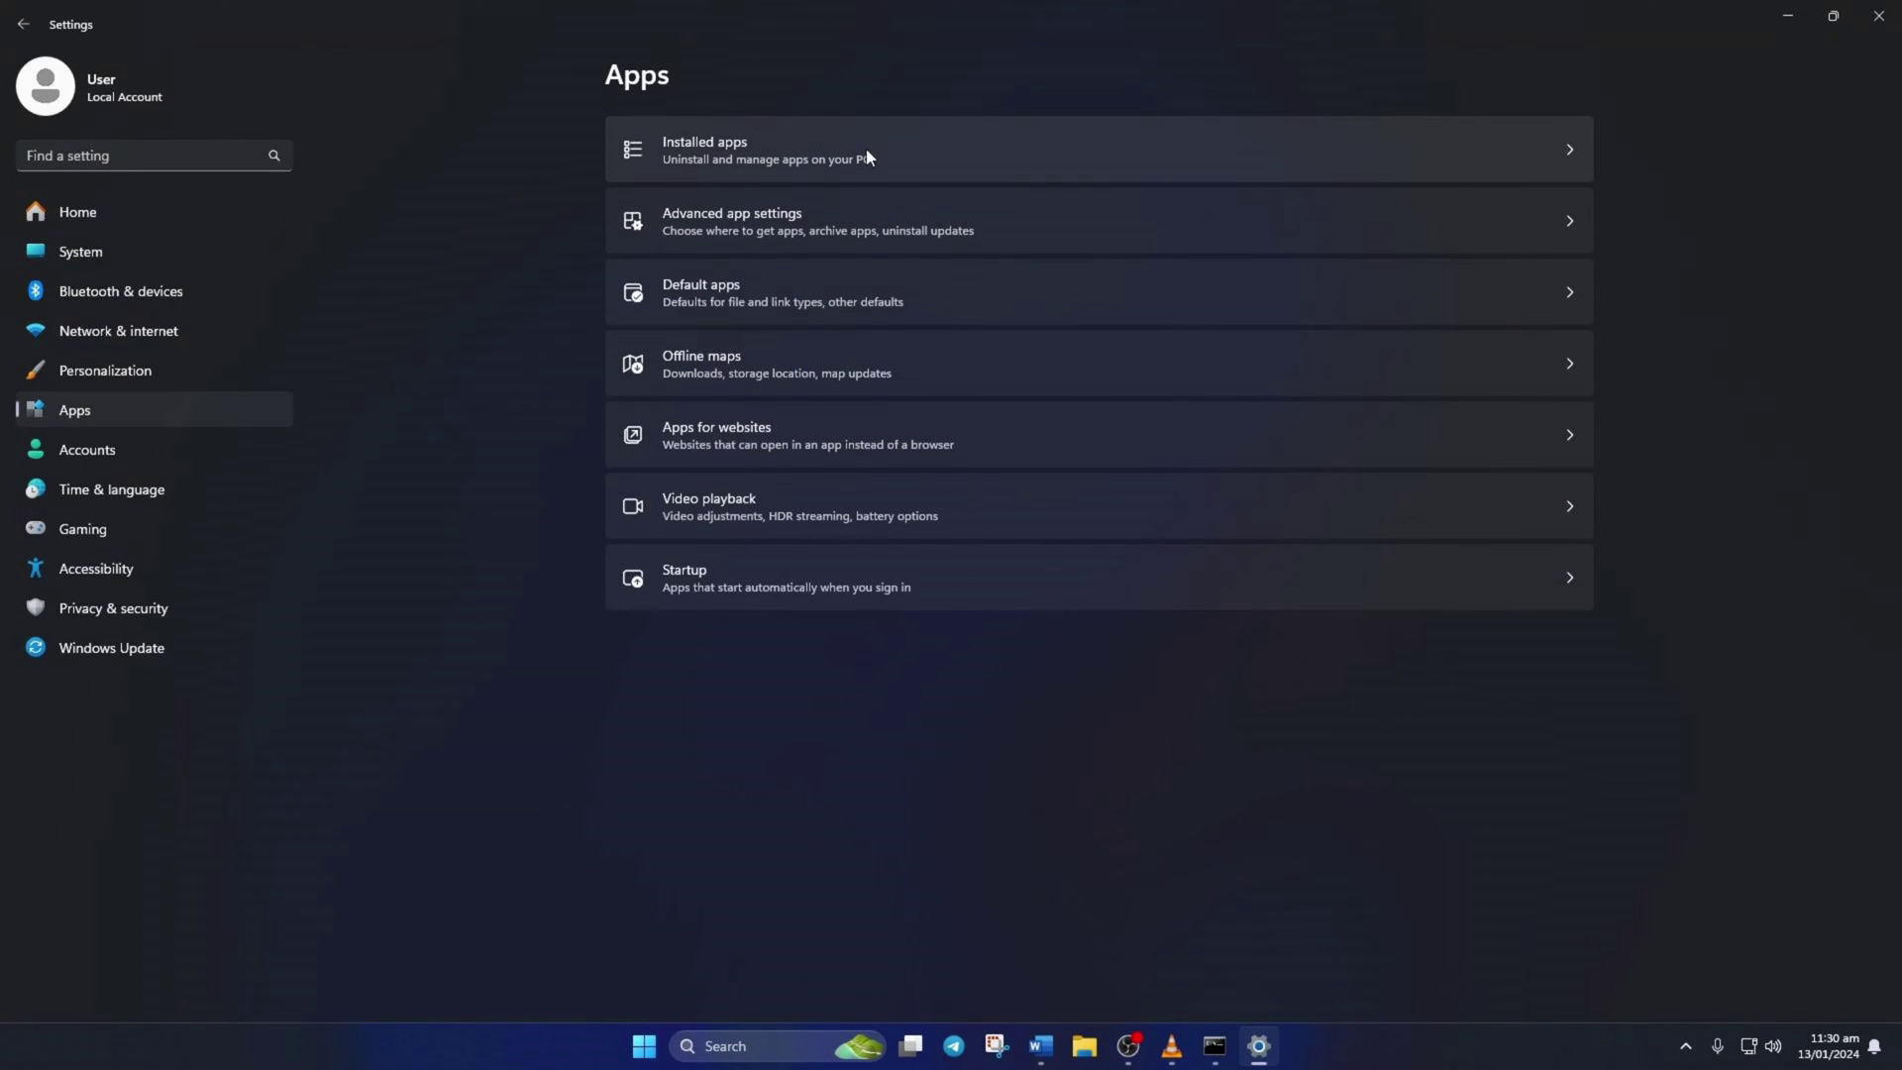
click(866, 147)
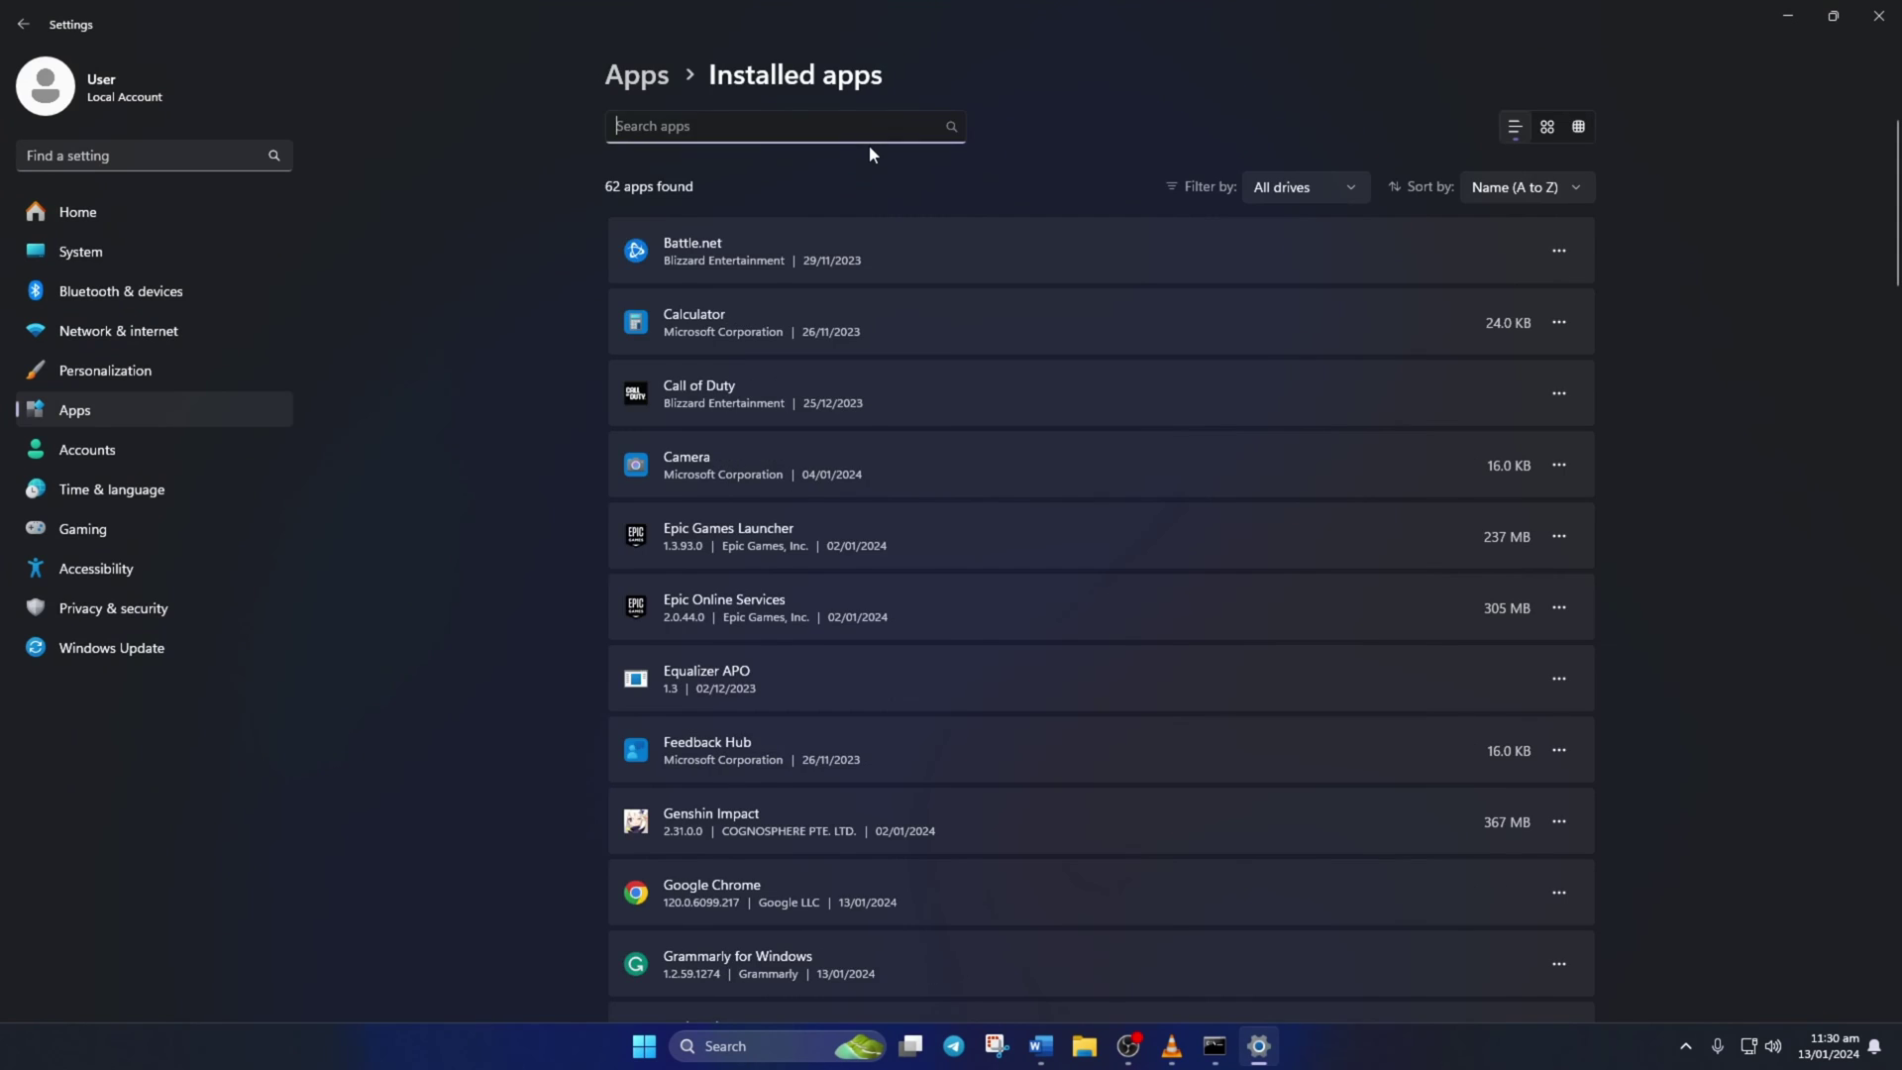
scroll(958, 389, down, 8)
scroll(961, 386, down, 5)
scroll(960, 388, down, 4)
scroll(961, 386, down, 3)
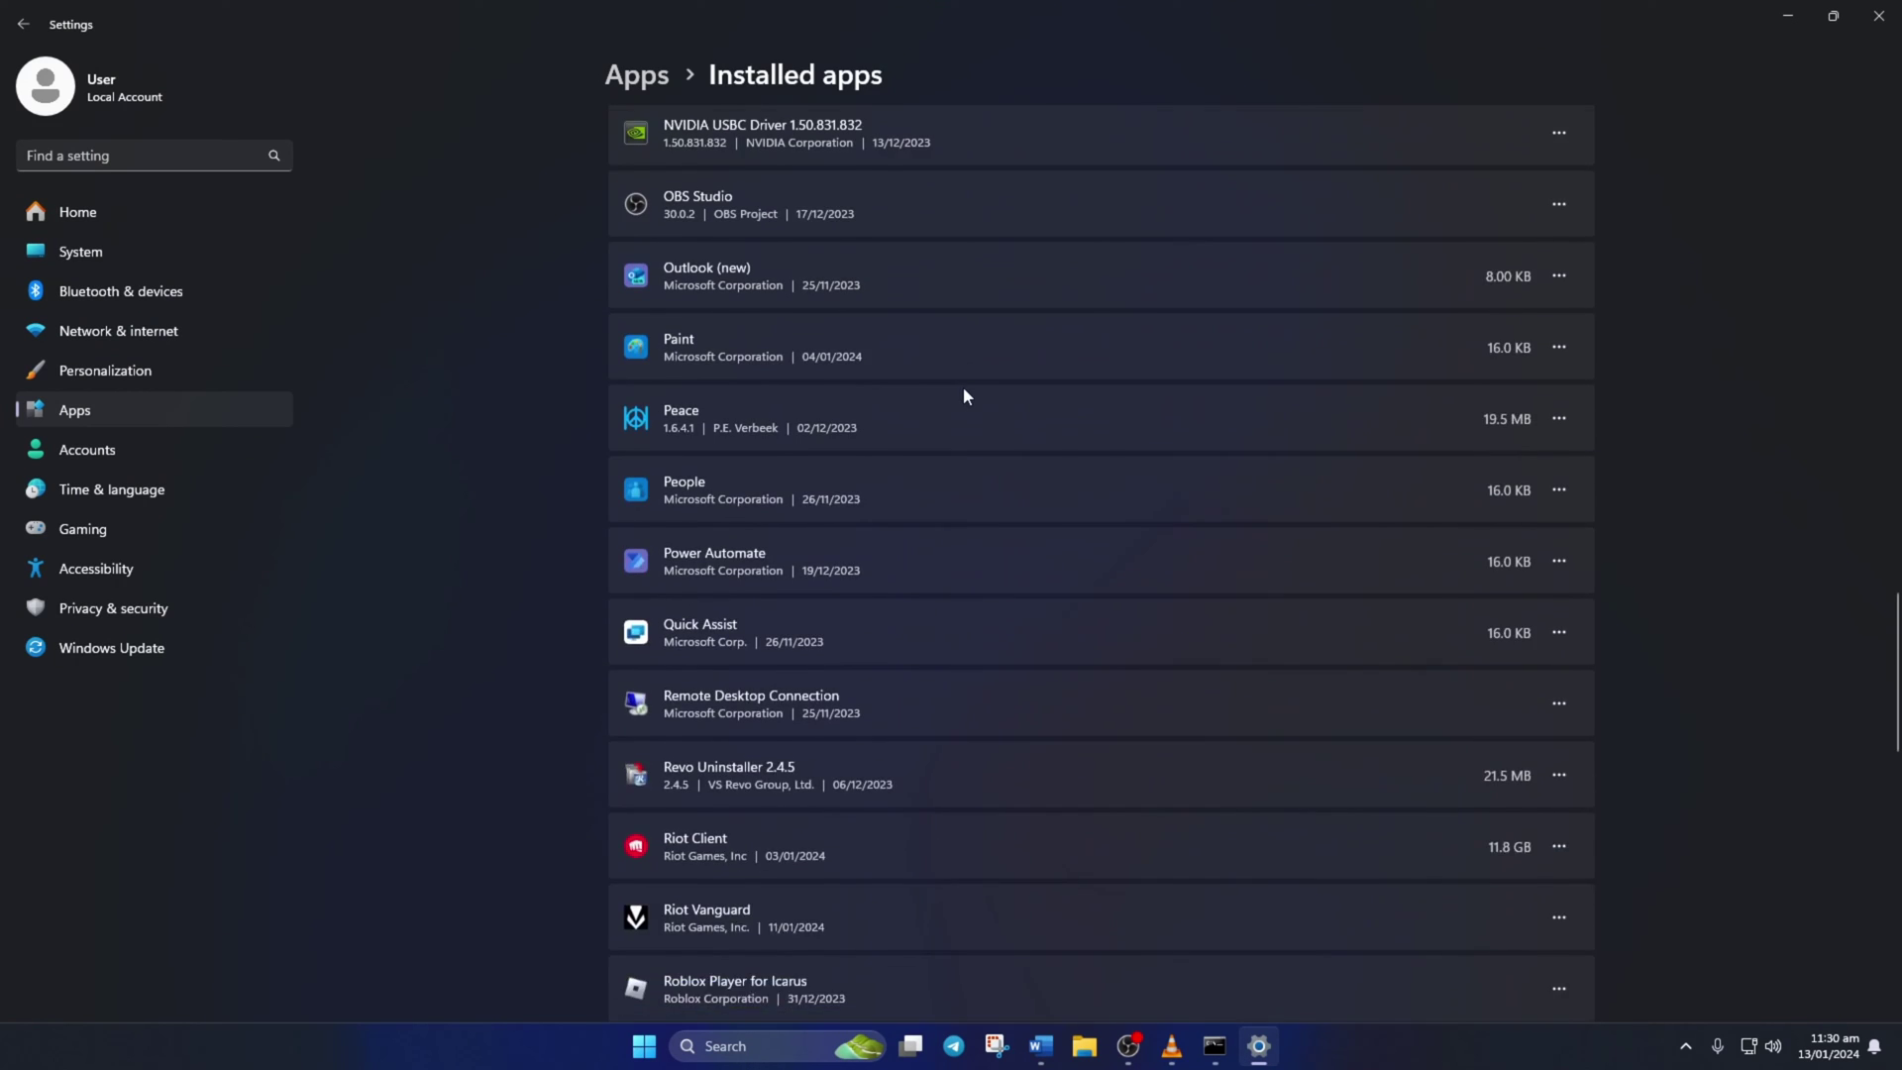
scroll(963, 396, down, 4)
scroll(963, 395, down, 2)
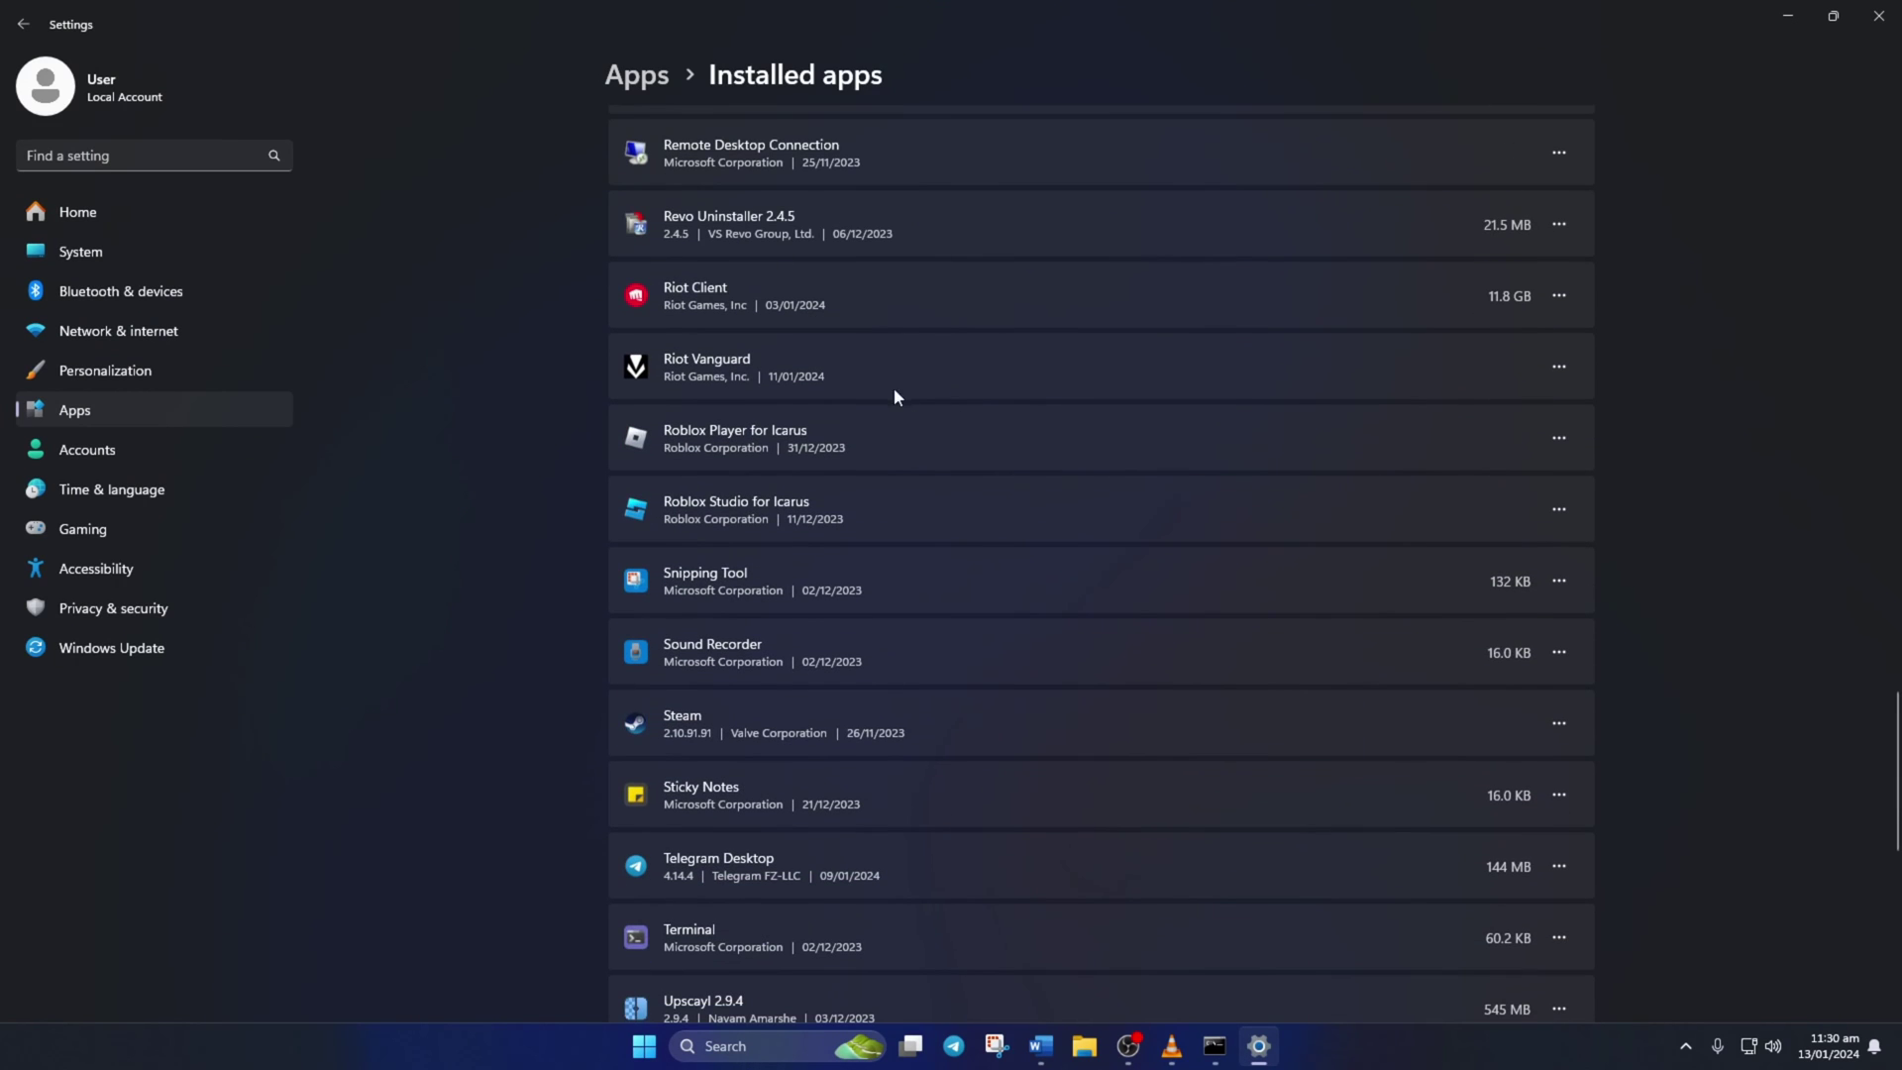
click(1557, 366)
click(1419, 439)
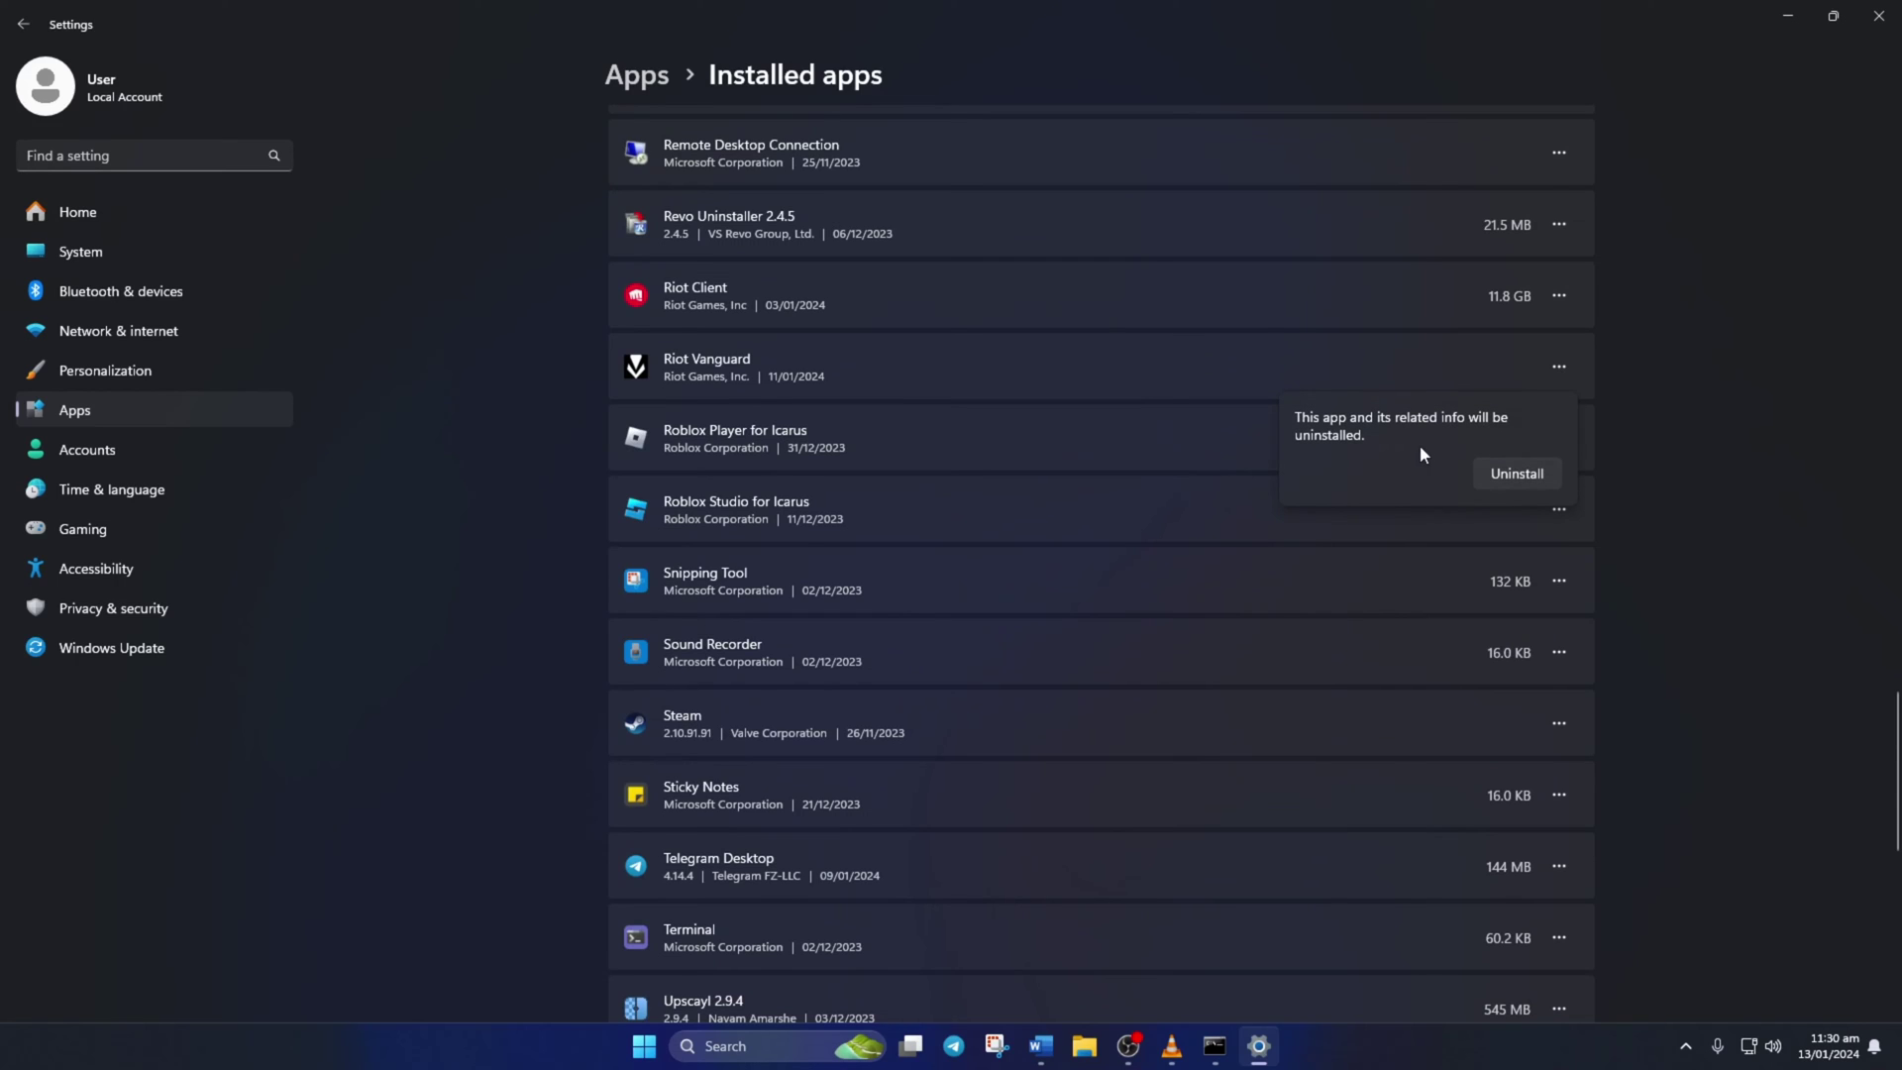
click(1547, 470)
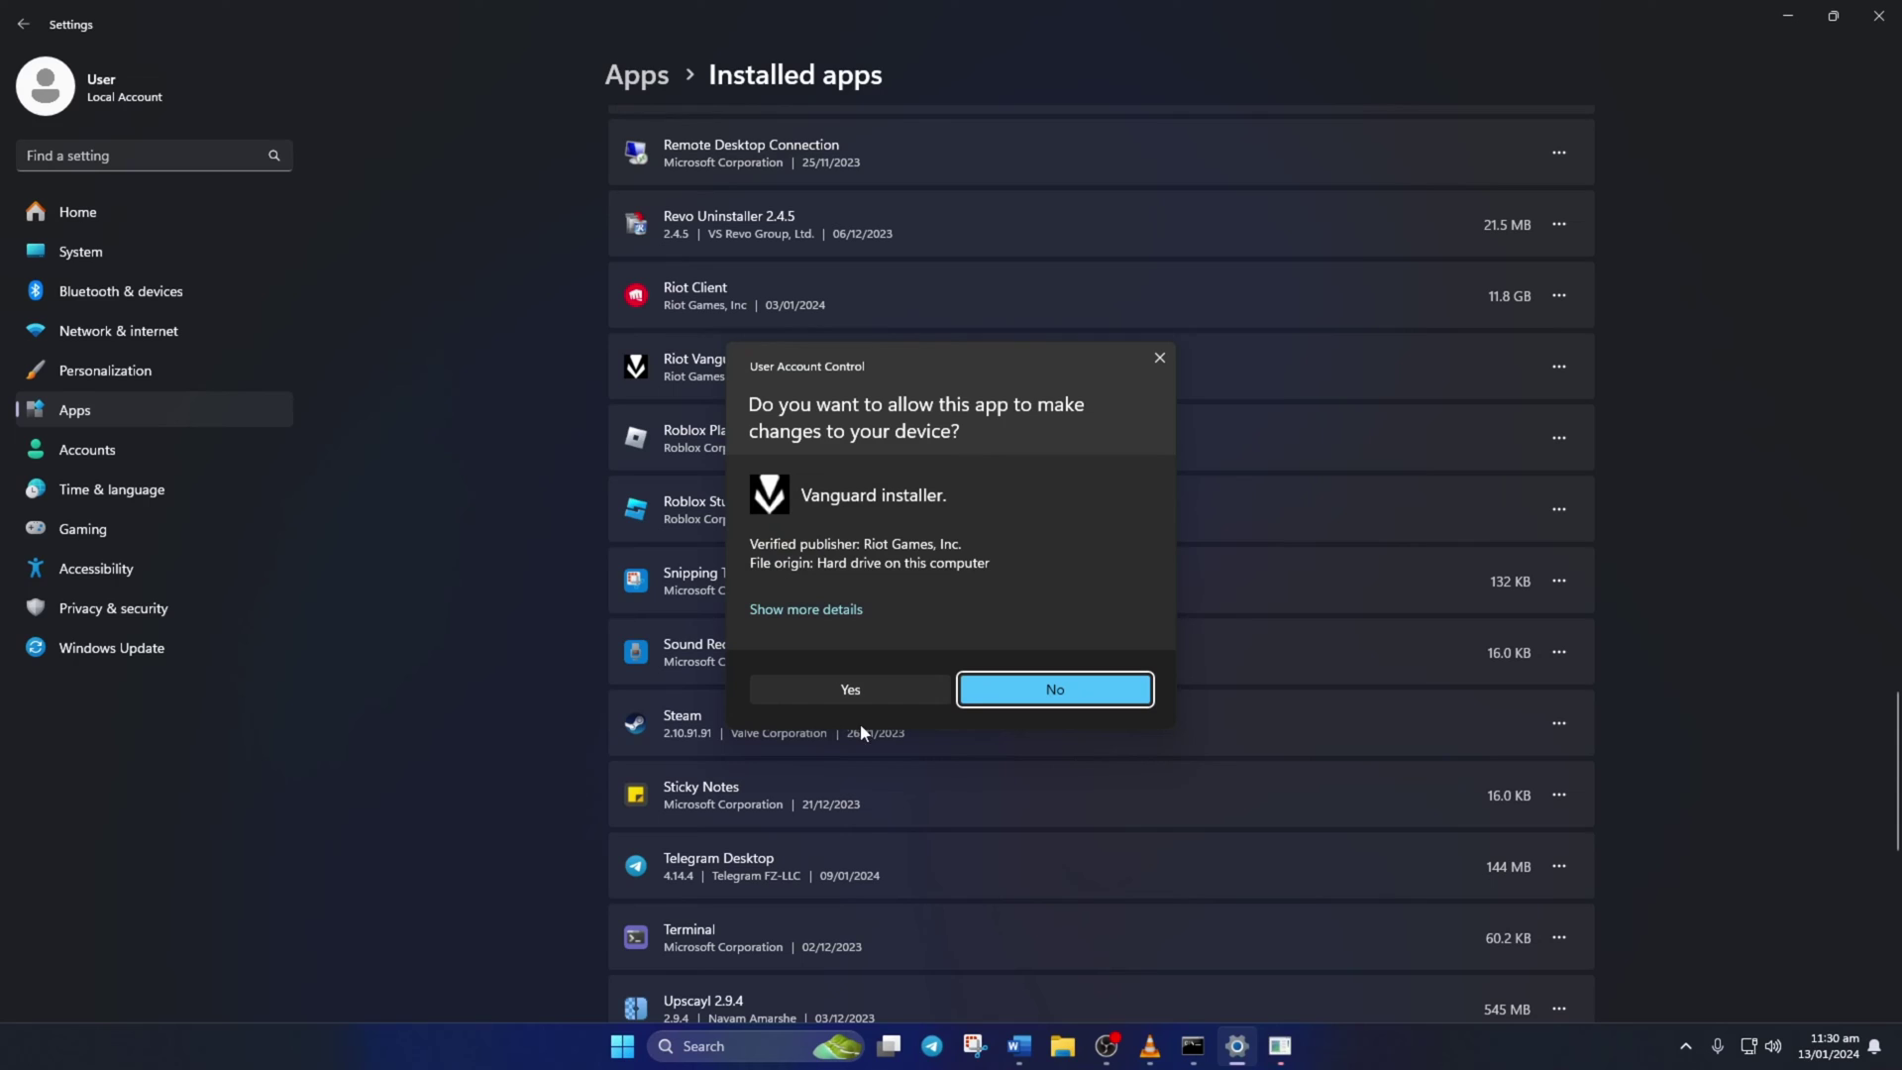
click(851, 690)
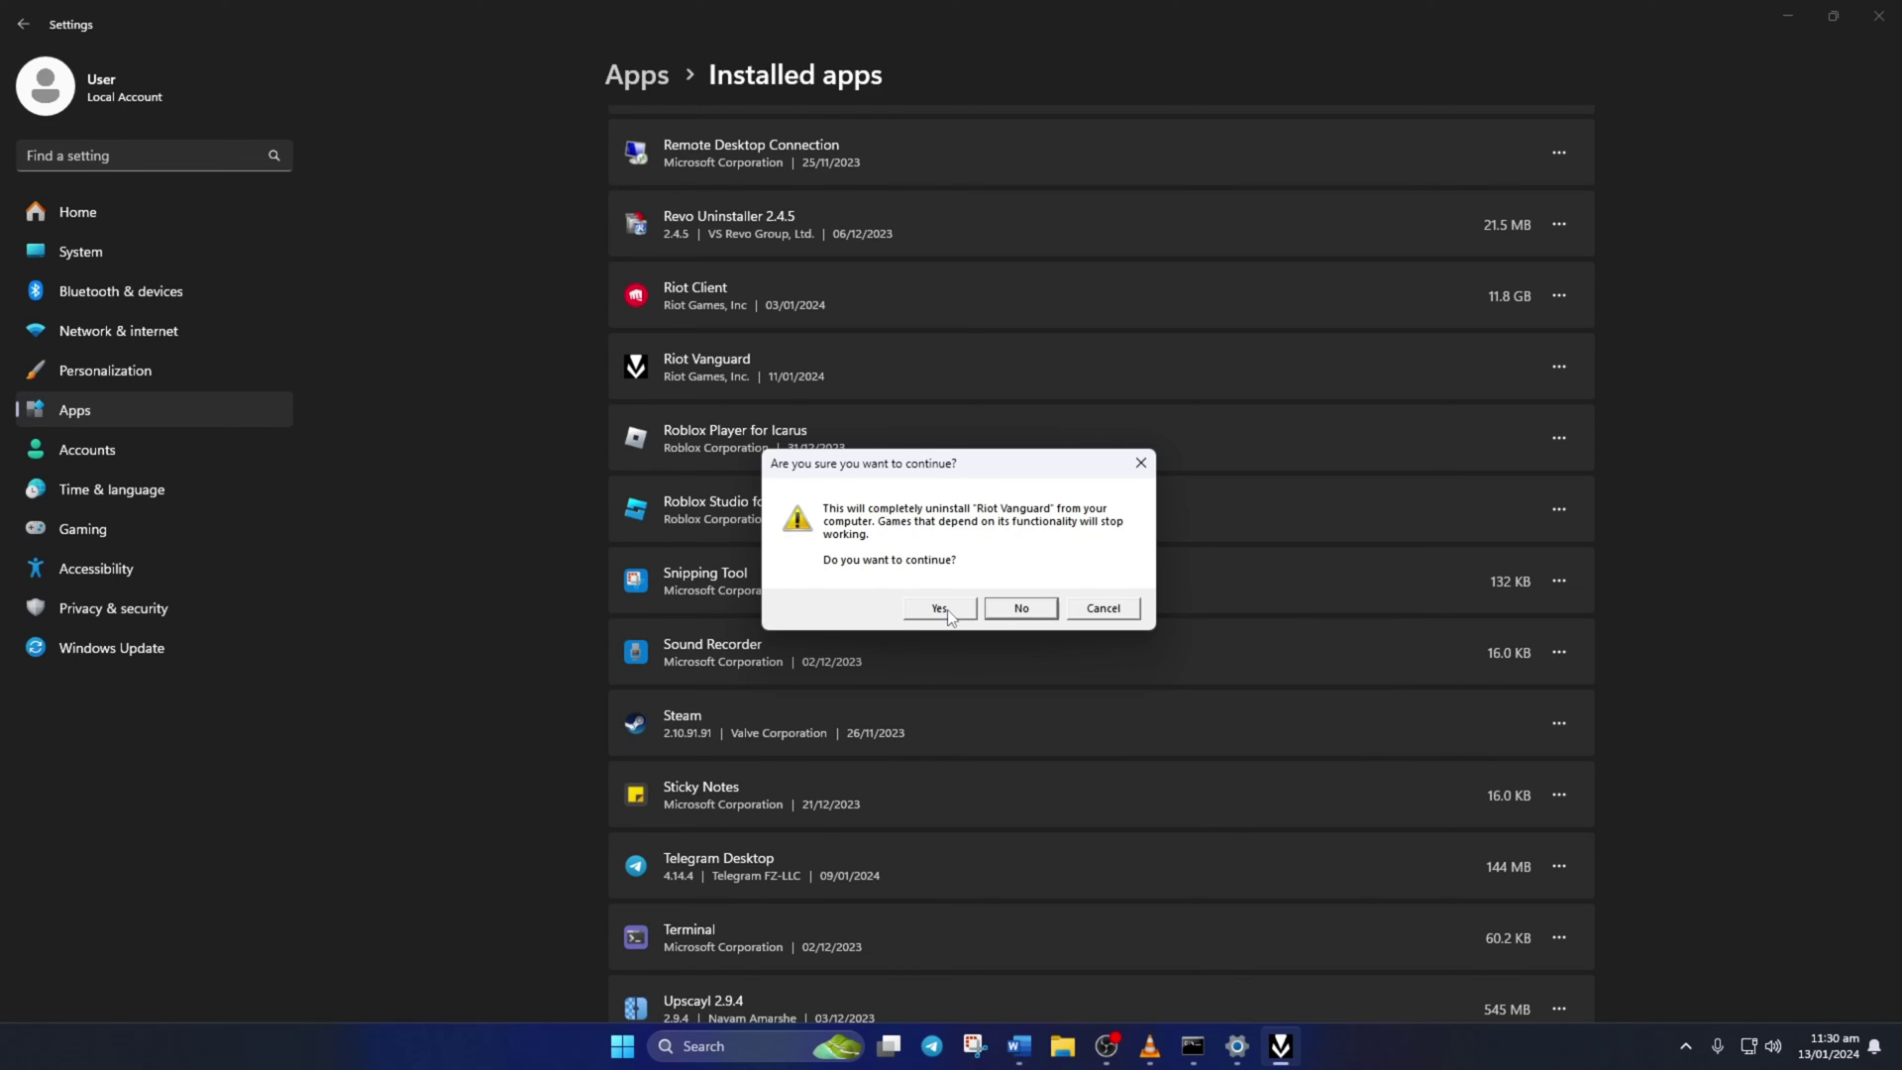
click(947, 610)
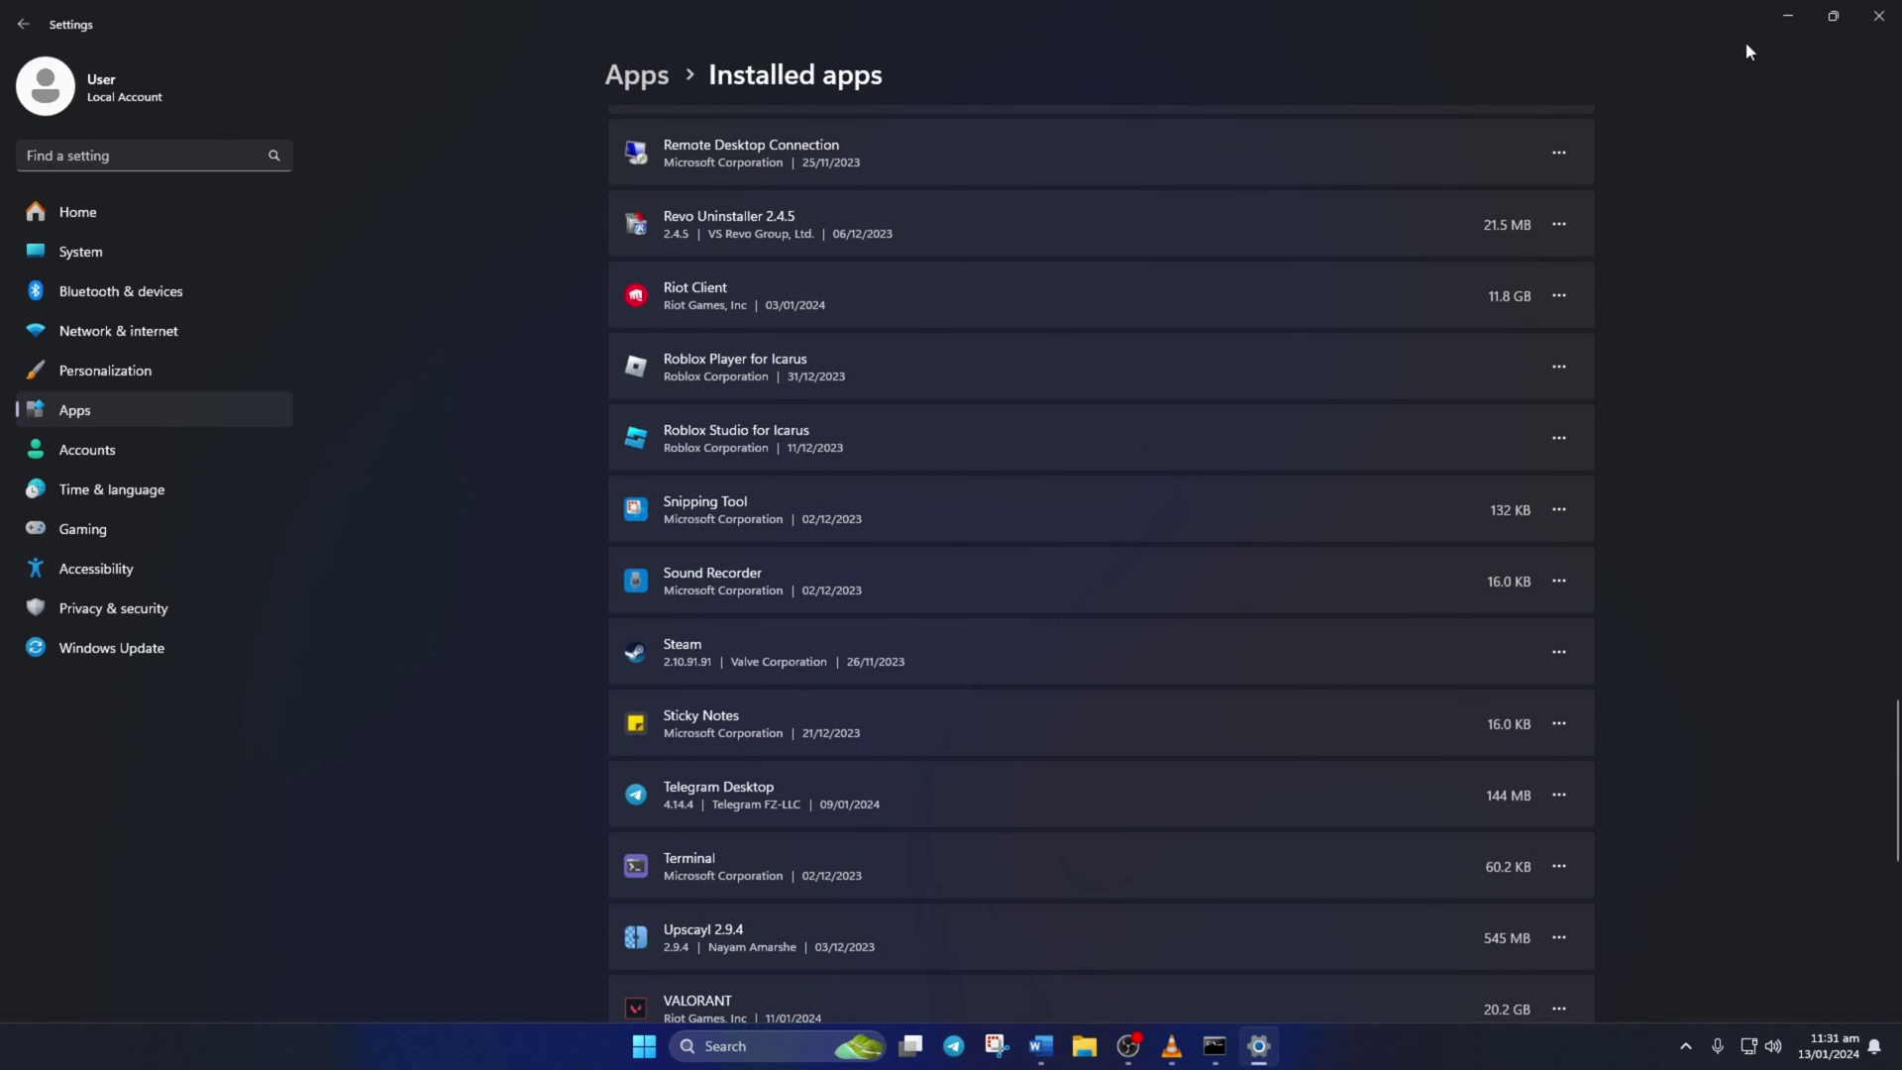
click(644, 1045)
Update VALORANT in Riot Client to reinstall Vanguard, approving the UAC prompt
click(1196, 978)
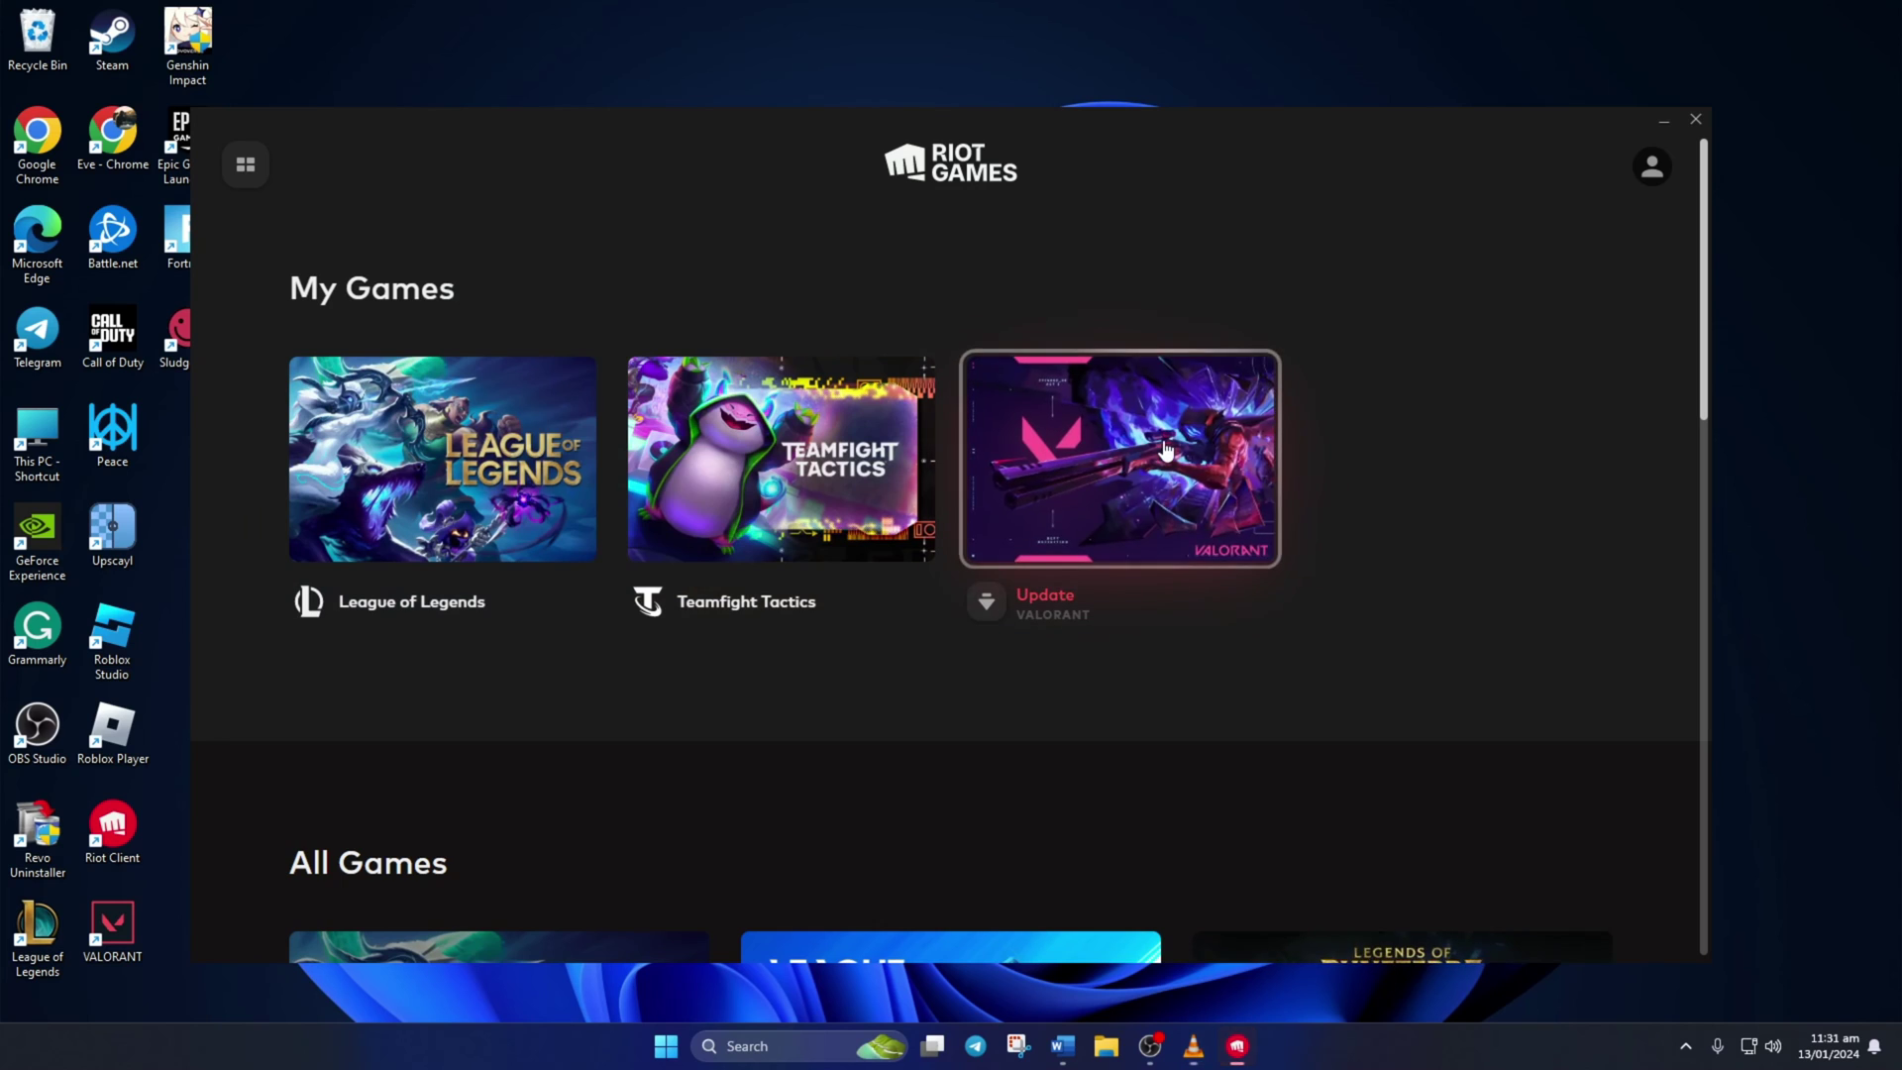
click(1122, 459)
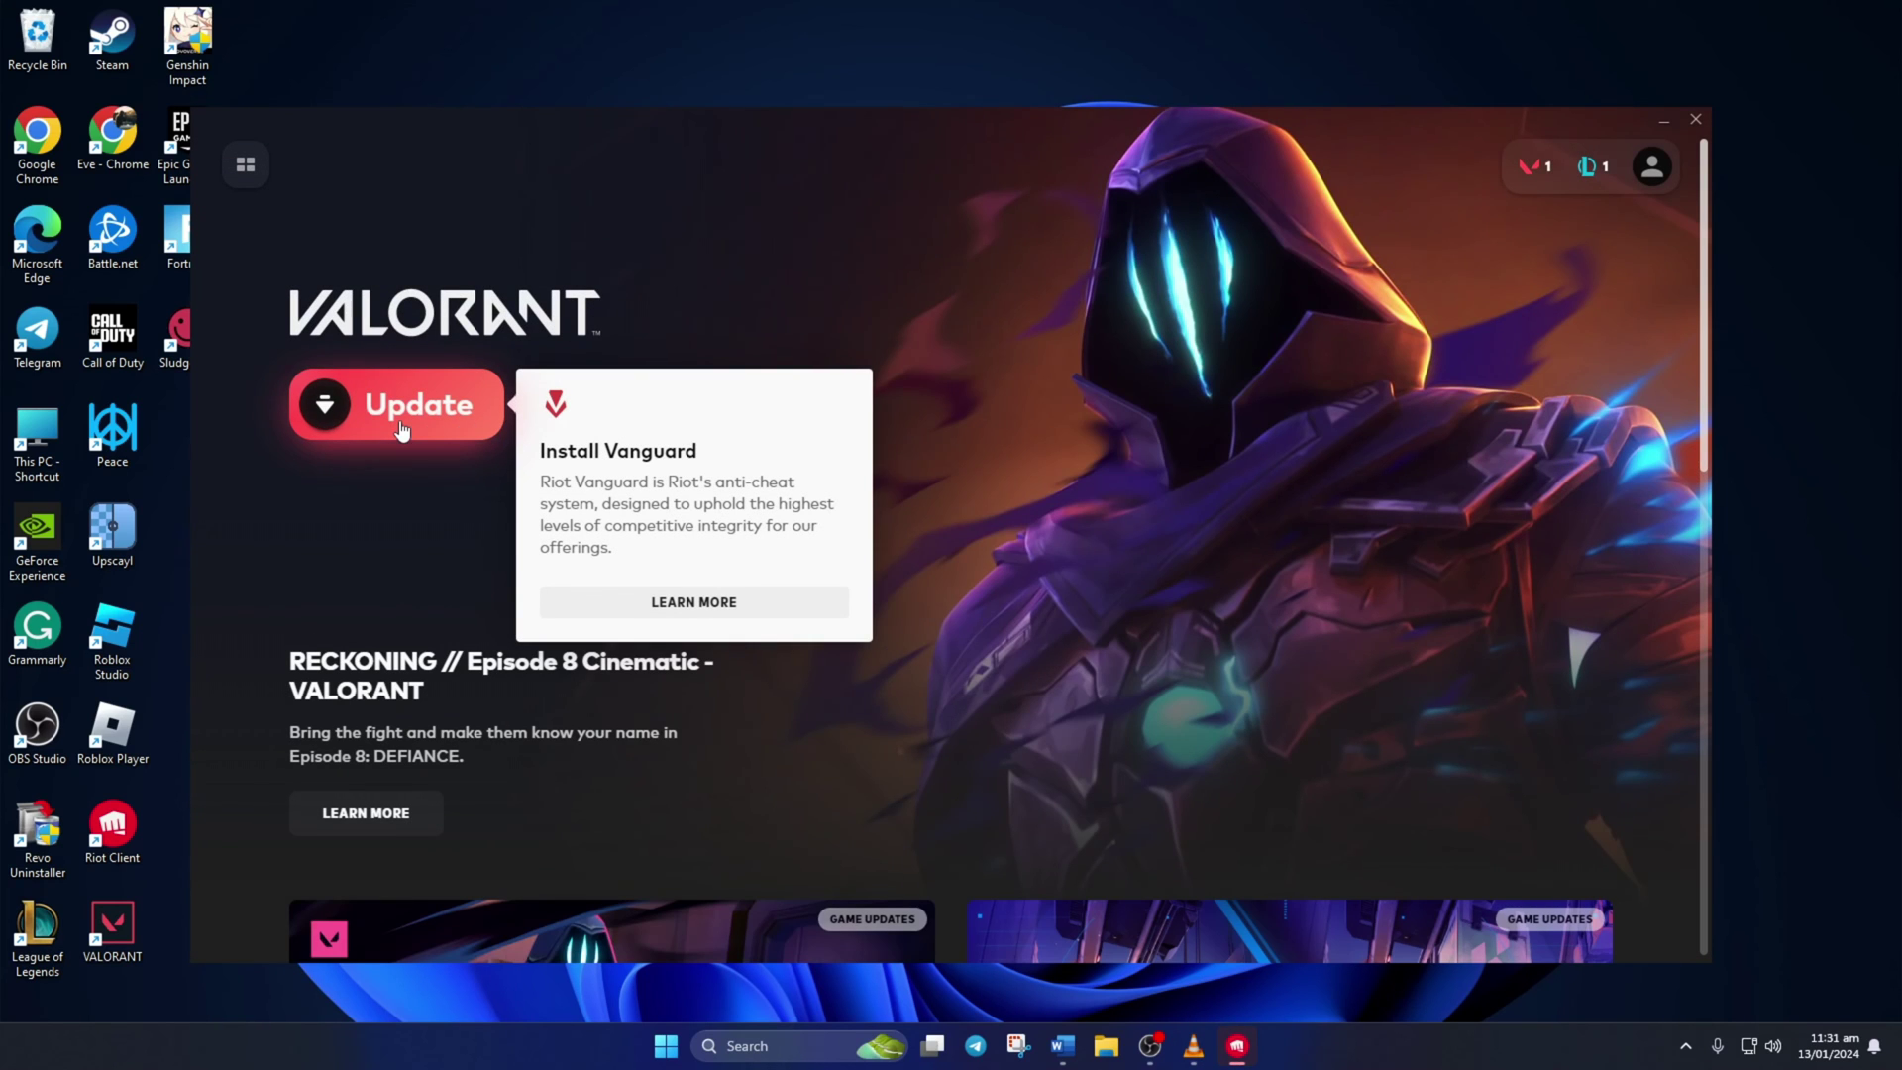
click(416, 405)
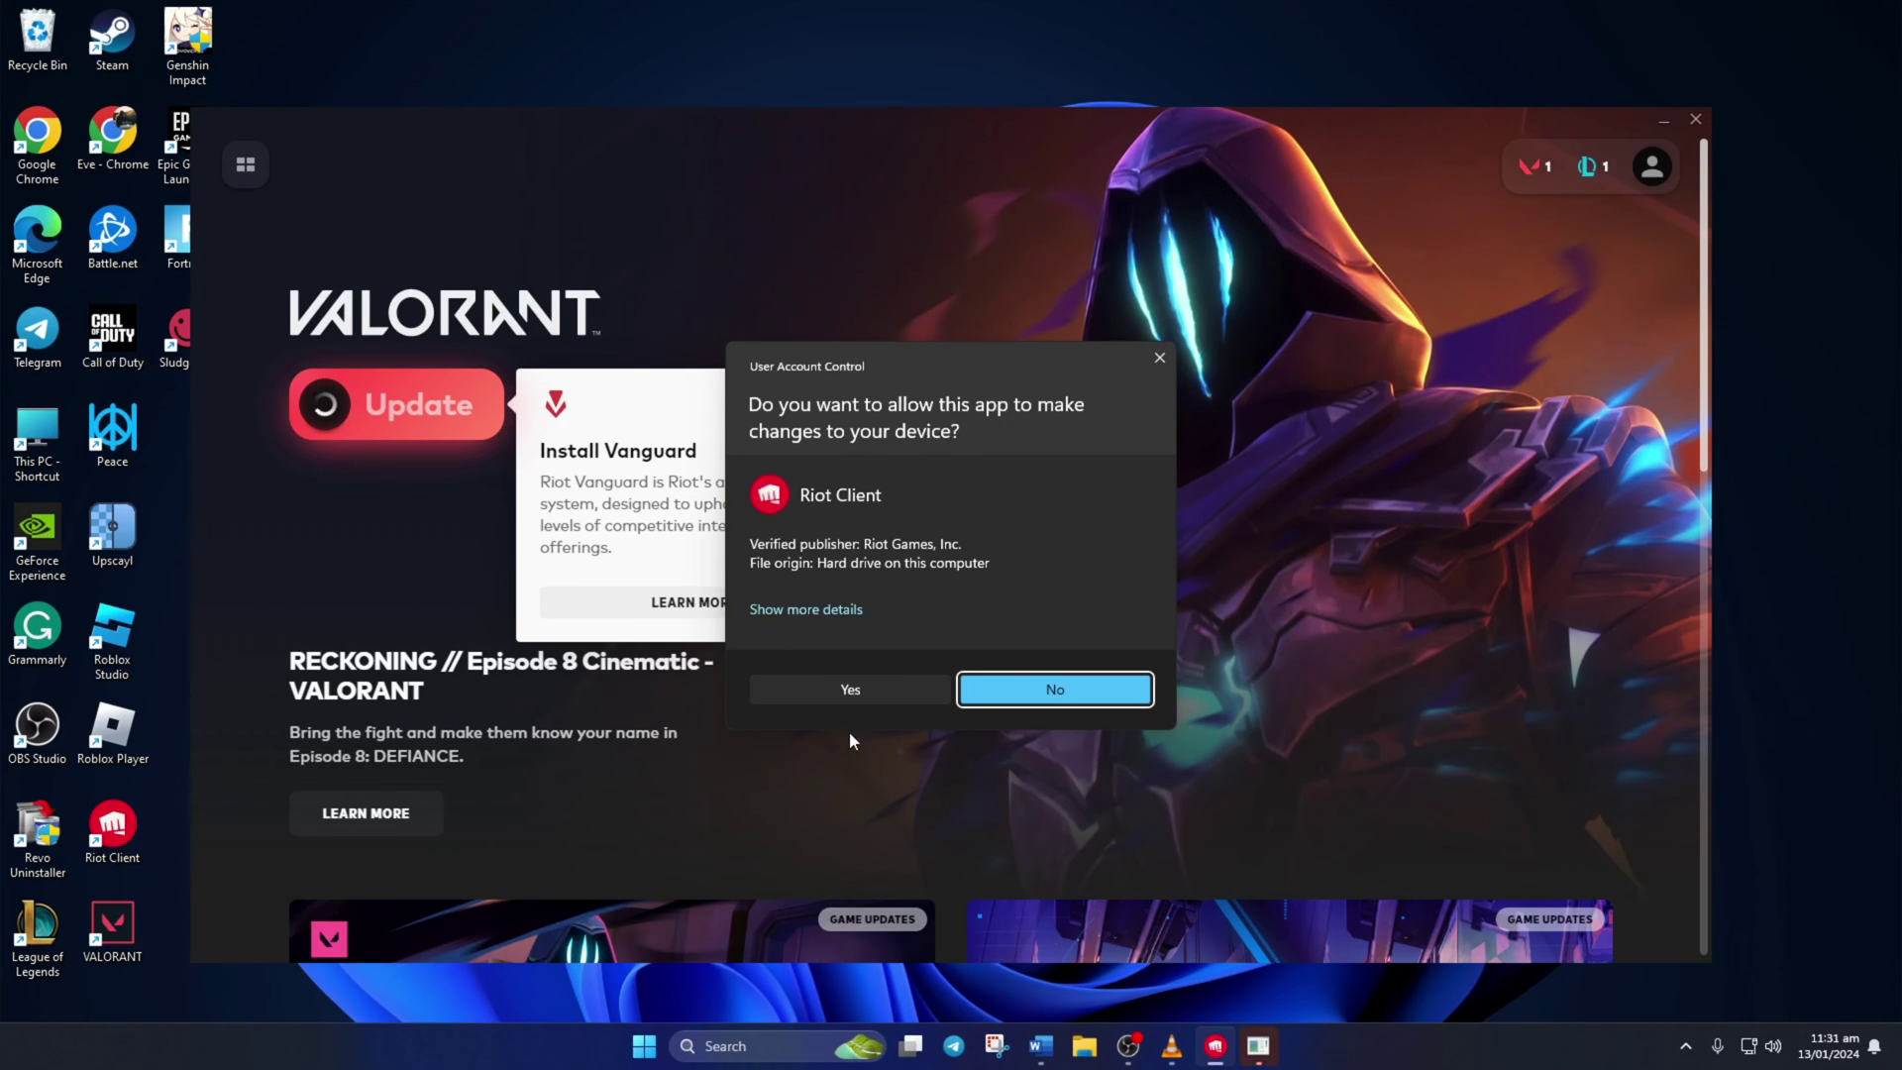
click(850, 689)
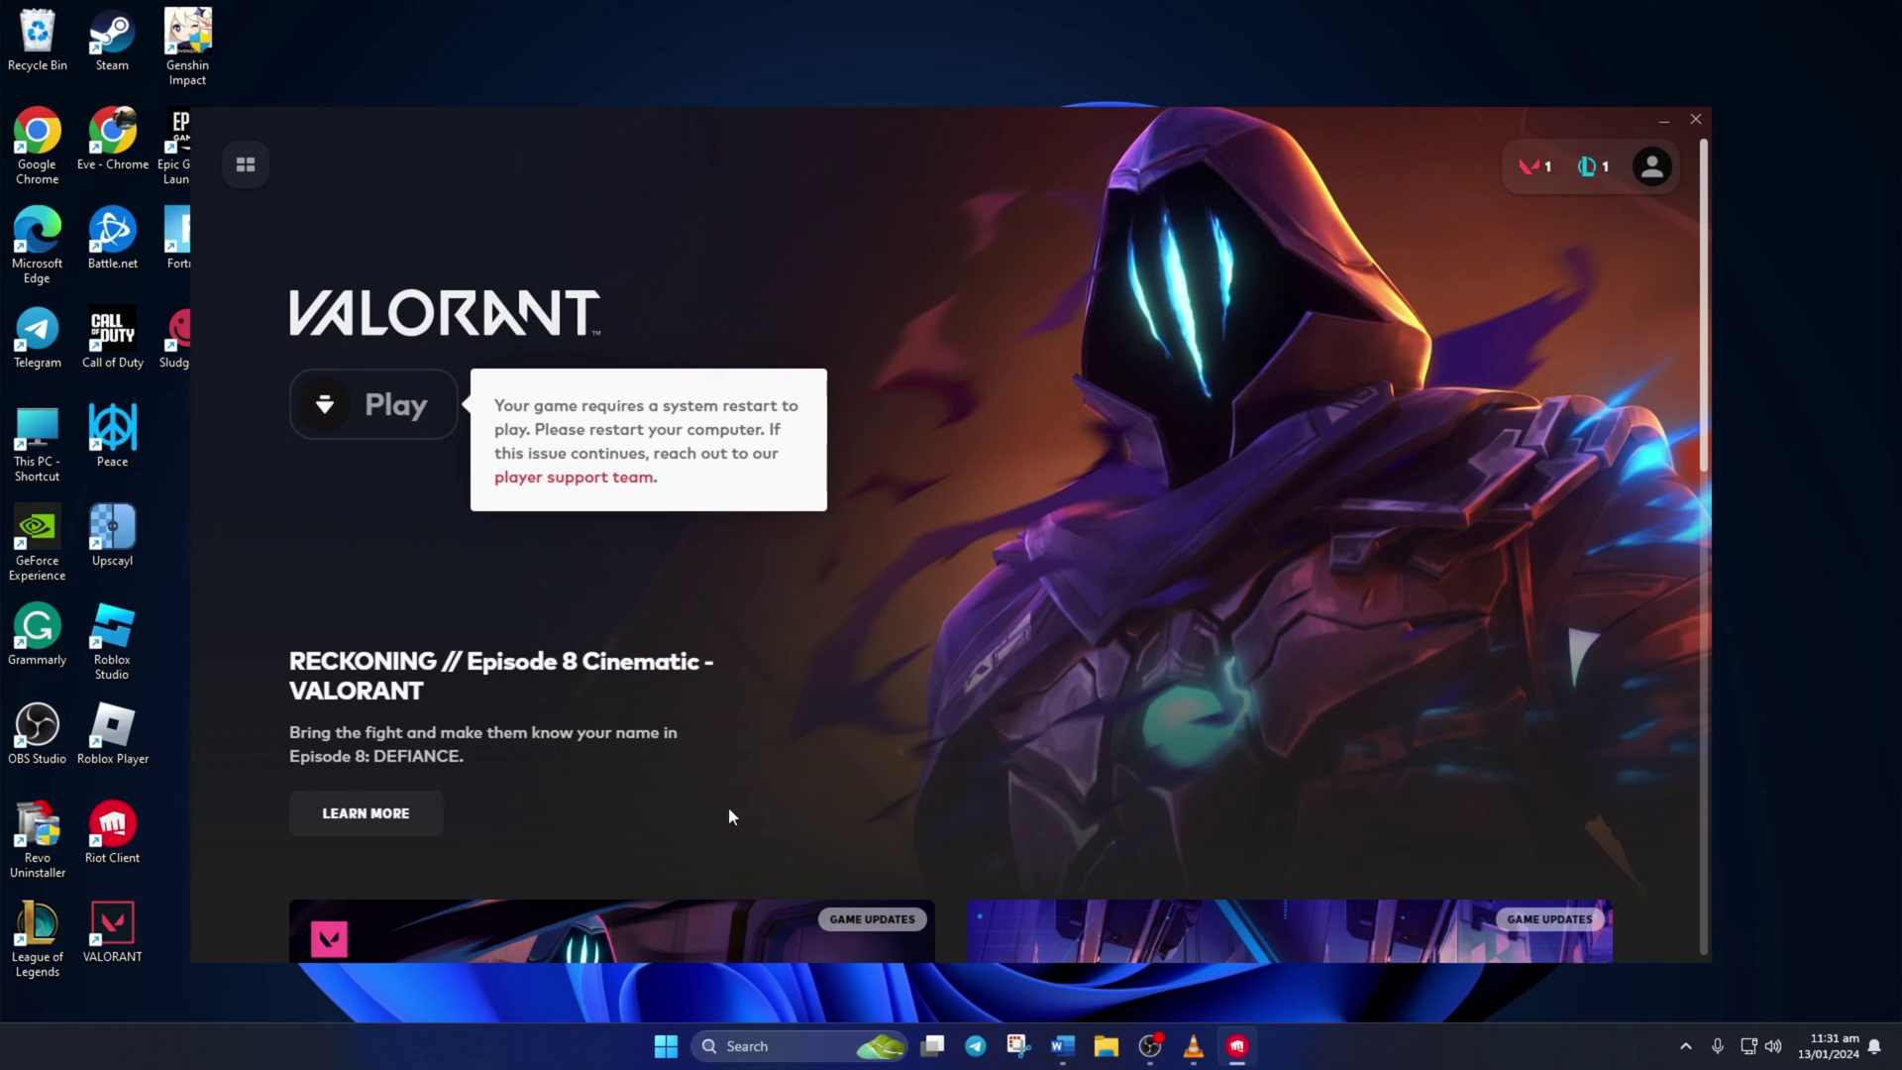
click(666, 1044)
Bring up the Start menu power options to choose Restart
click(1198, 976)
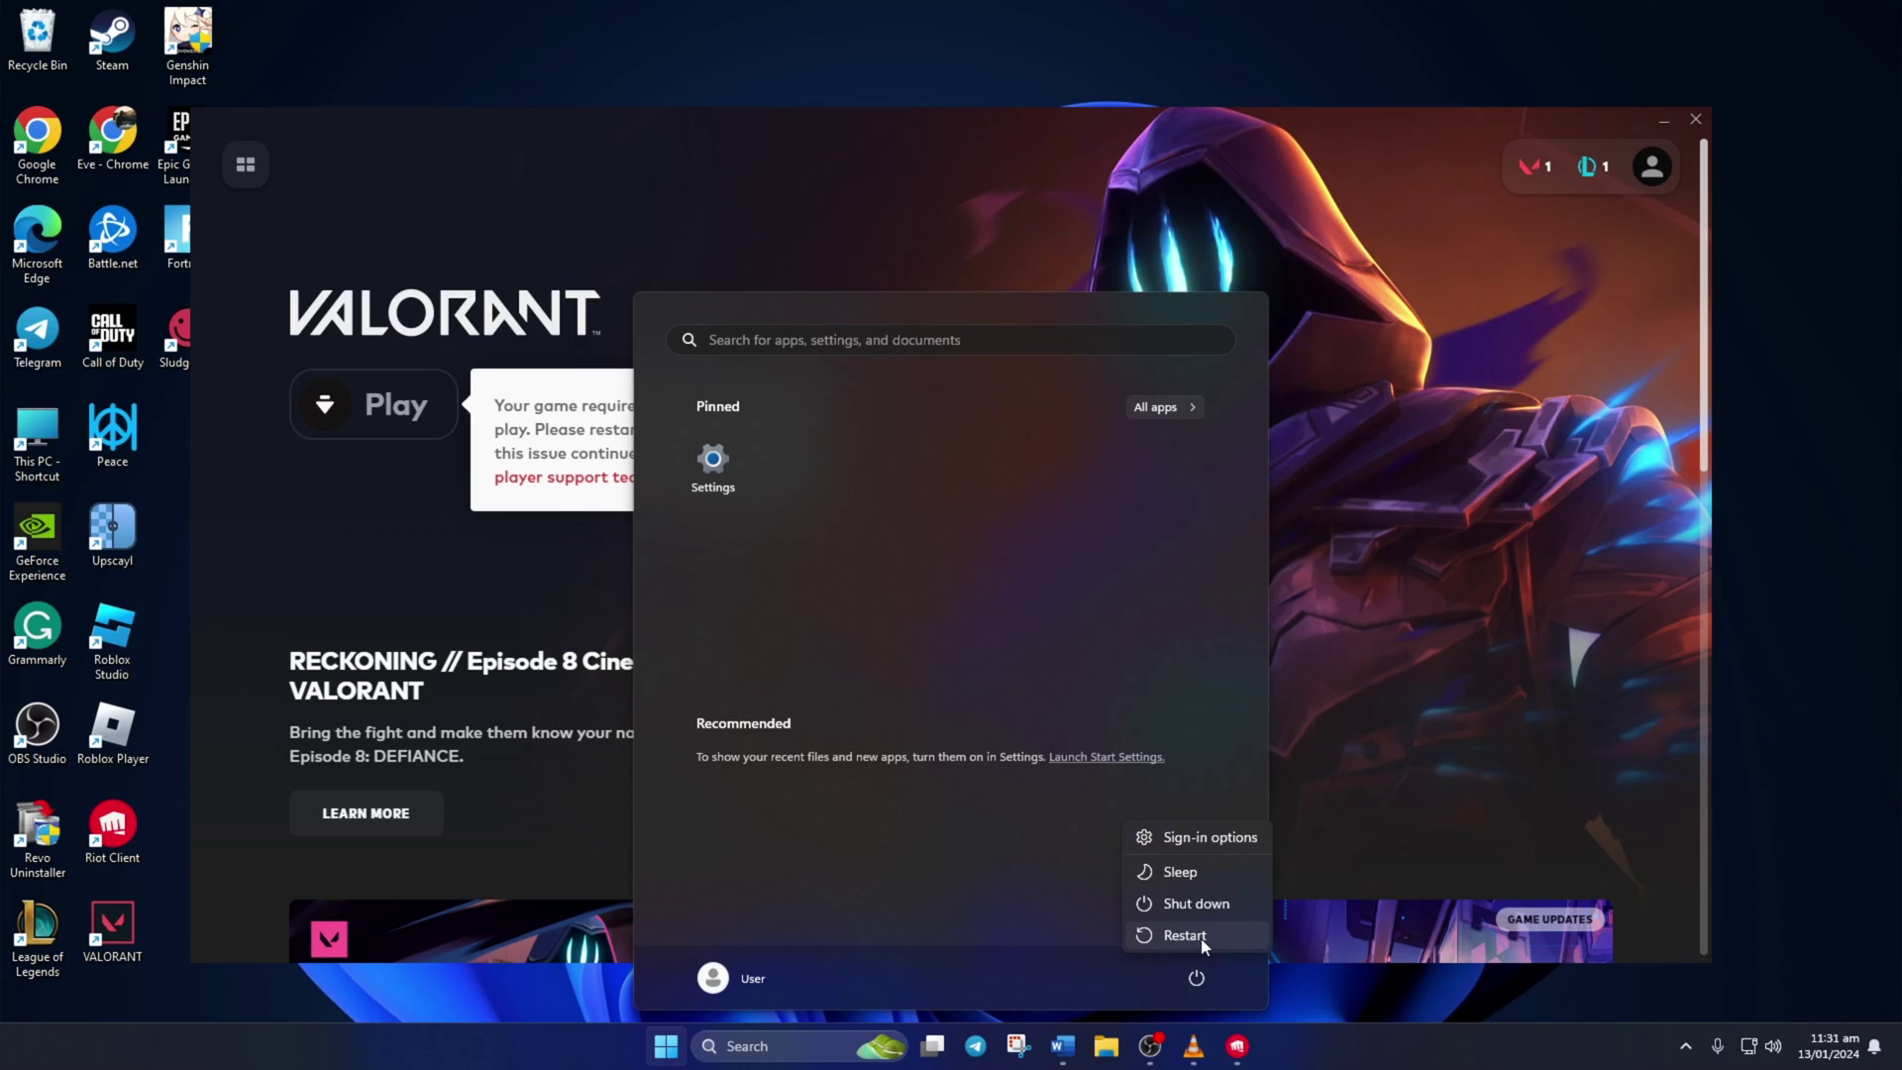